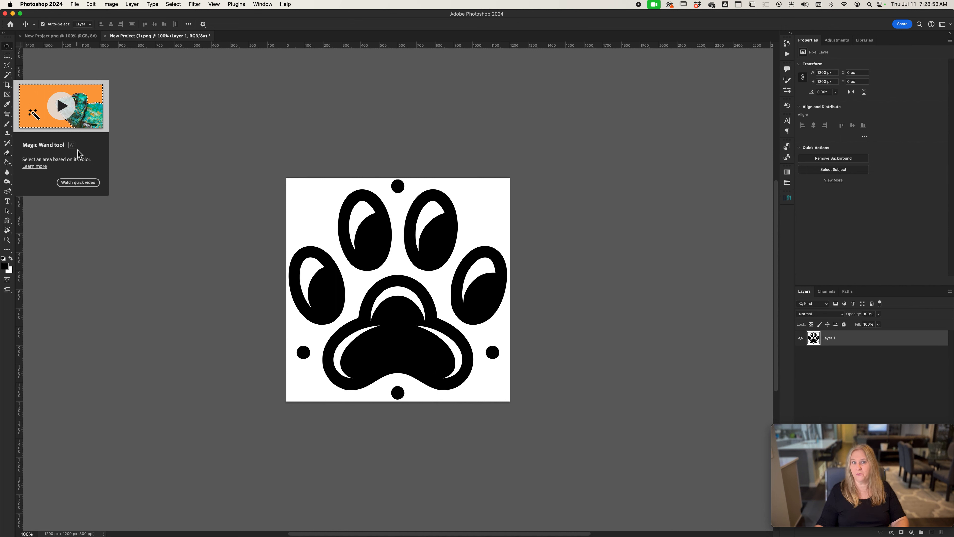
With the Magic Wand, select the upper-left toe, then add the outer left toe using Add to Selection.
key(w)
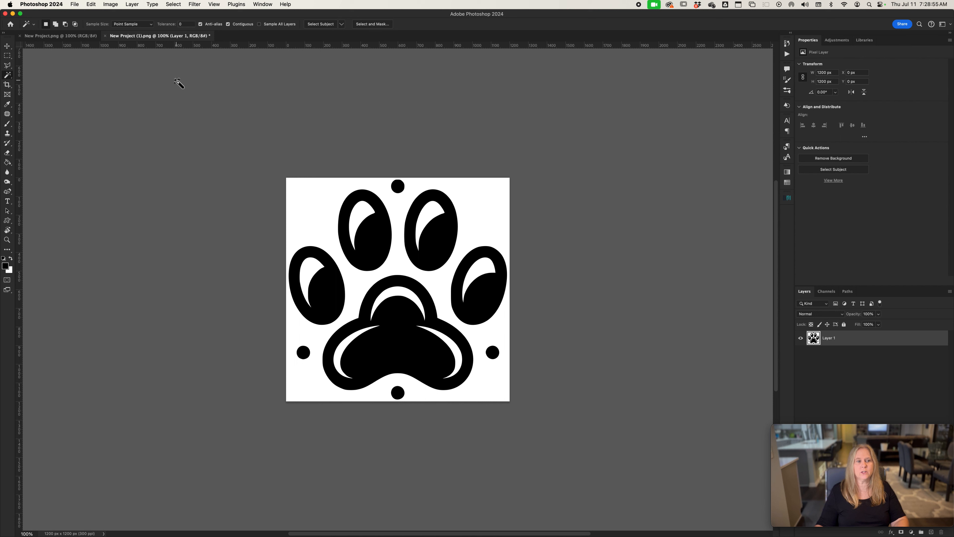
key(v)
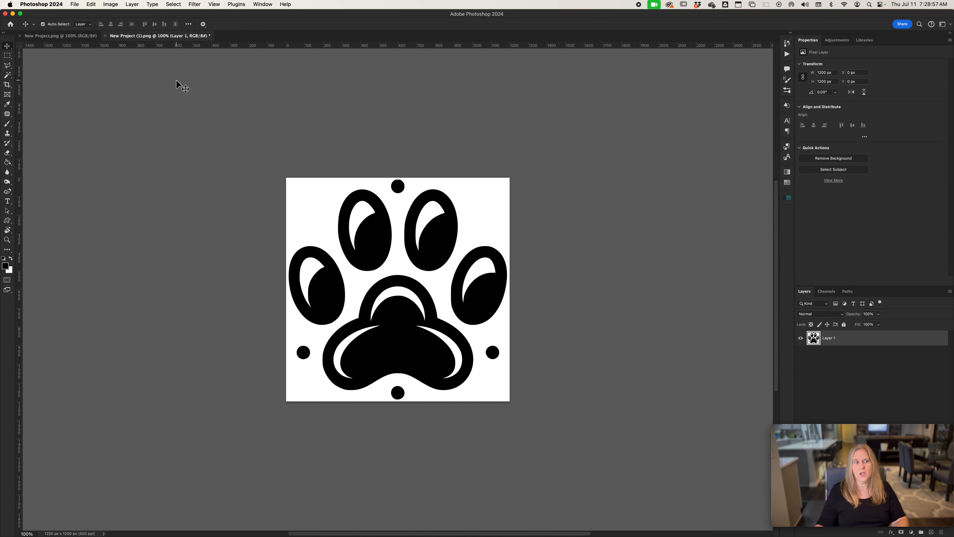
key(w)
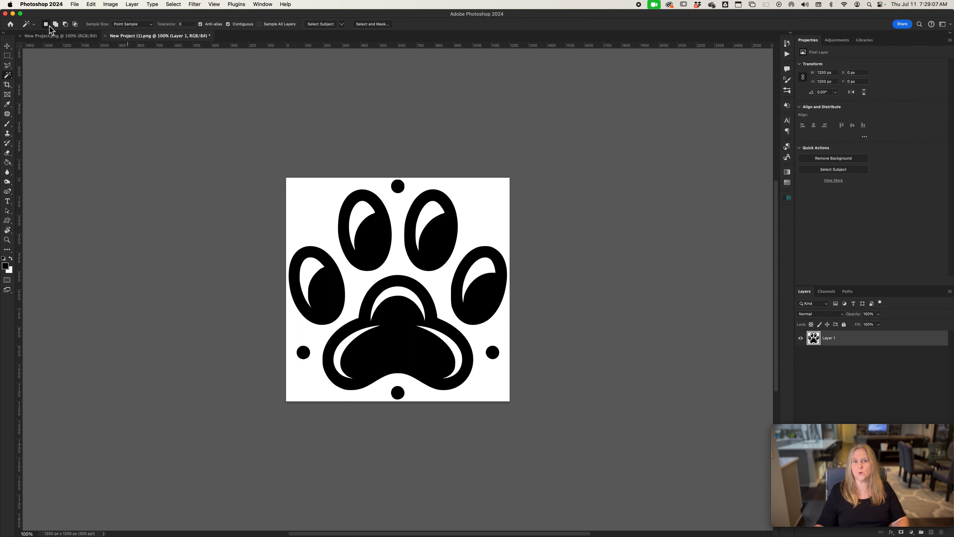
click(331, 290)
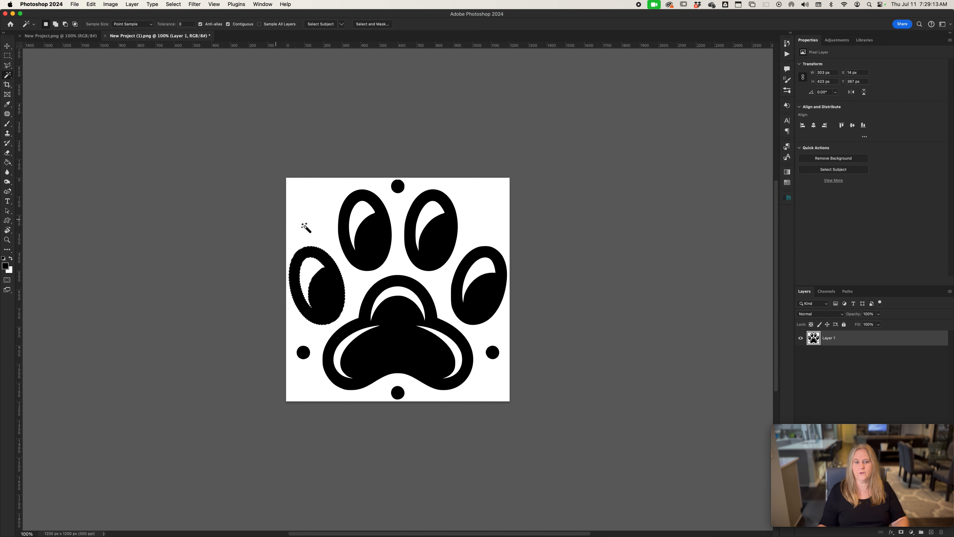
click(376, 250)
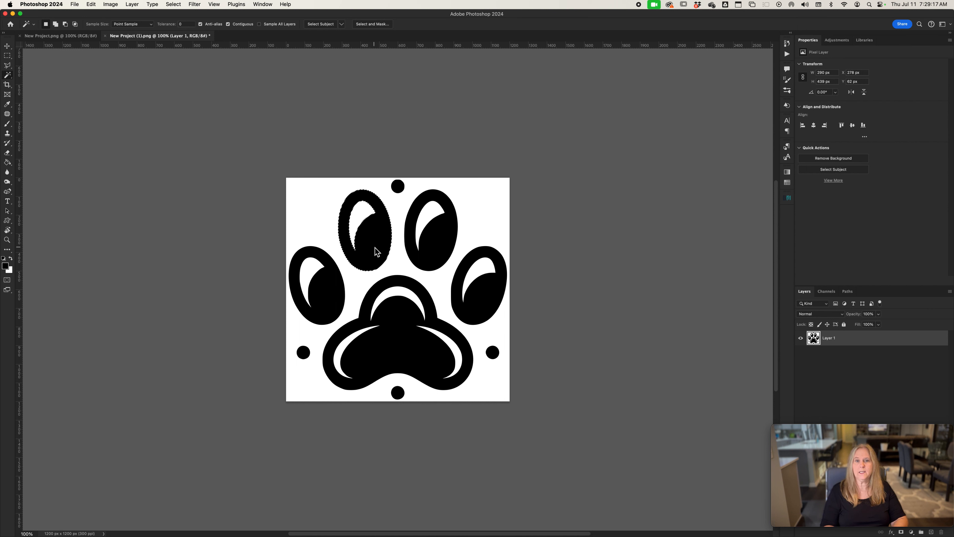
click(56, 24)
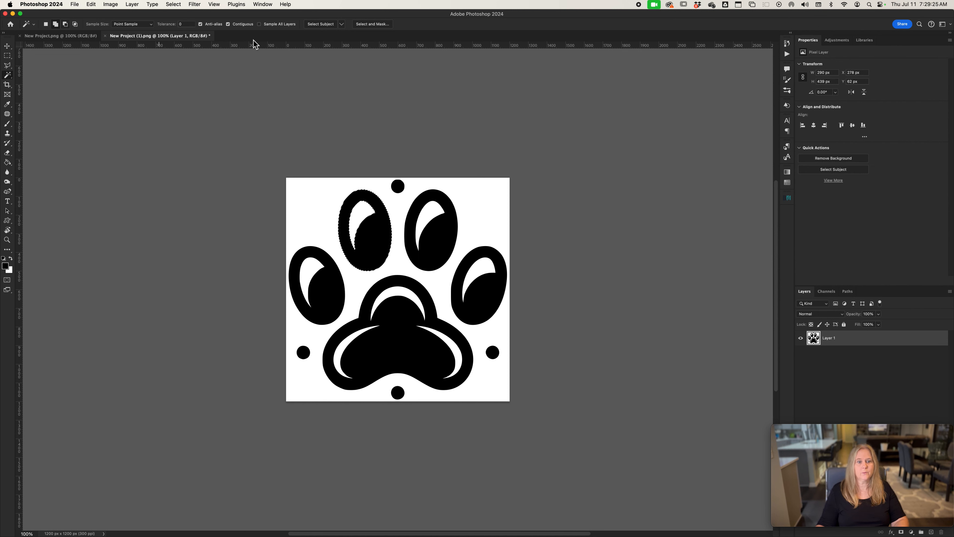
click(338, 291)
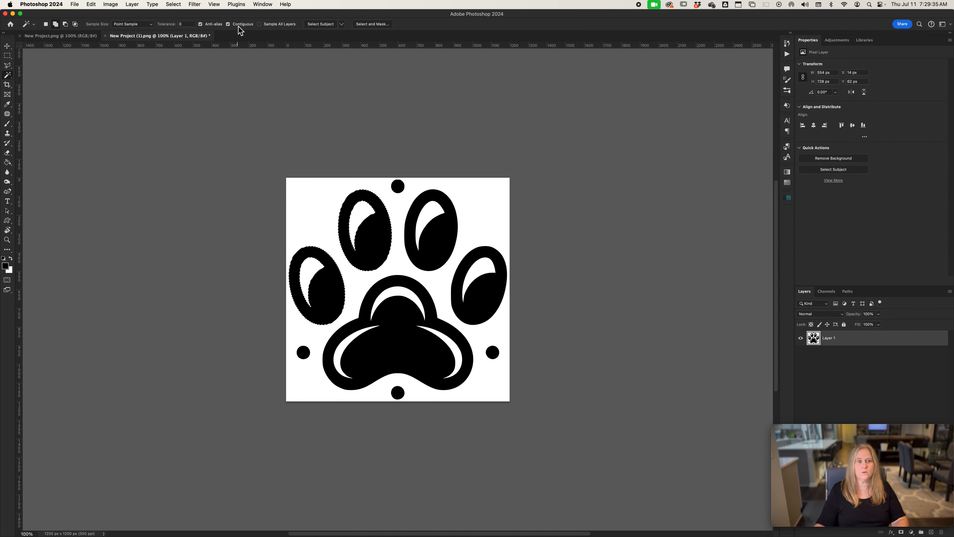
Turn off Contiguous to add all black areas of the image to the selection, and set the wand's Tolerance to 40.
click(229, 25)
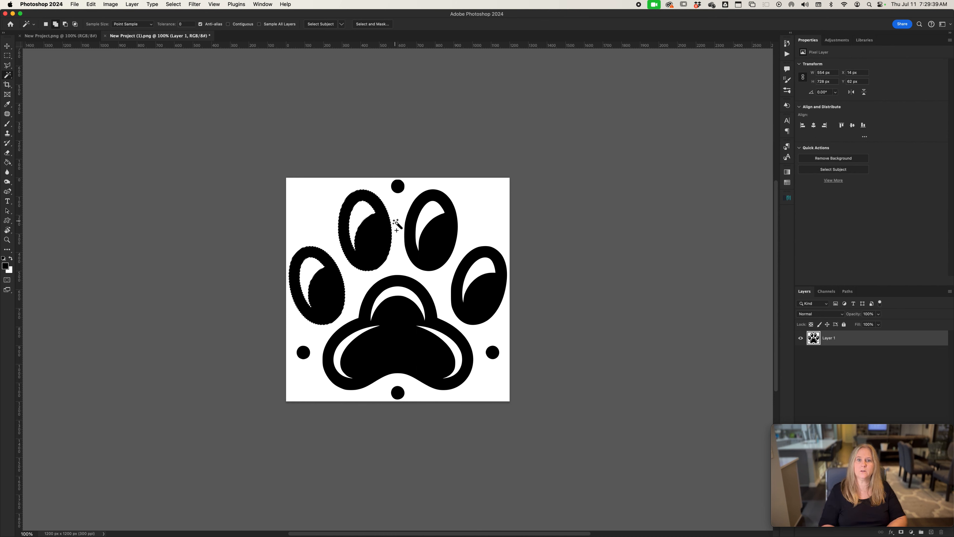
click(436, 252)
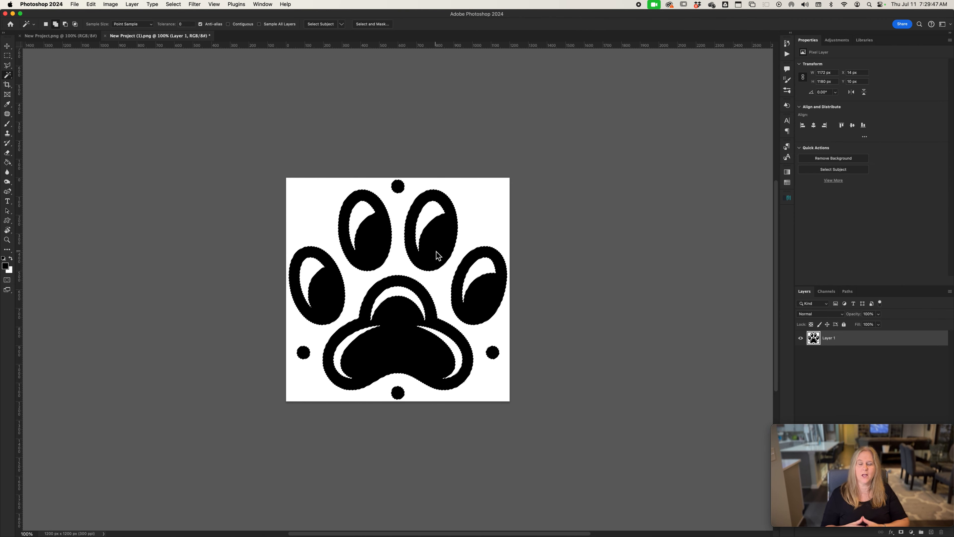
click(188, 25)
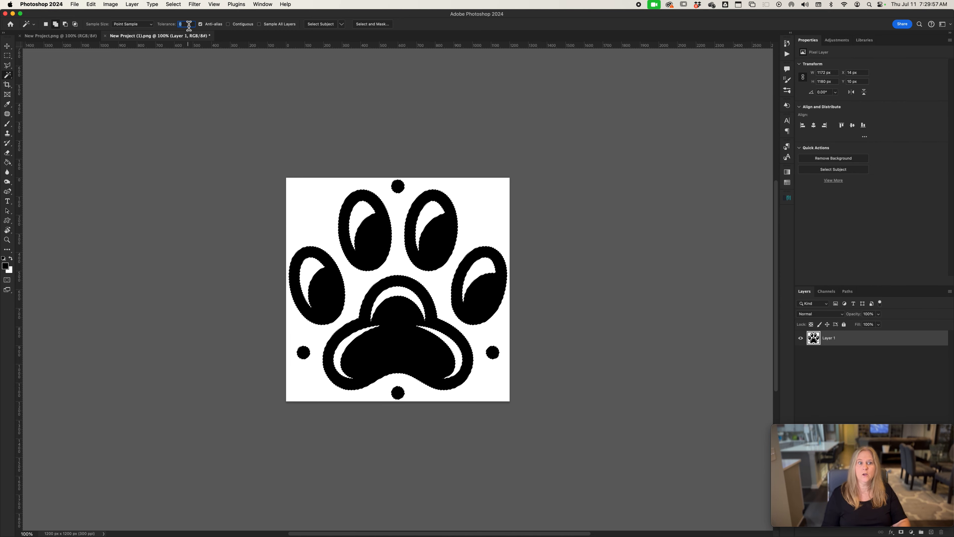
text(40)
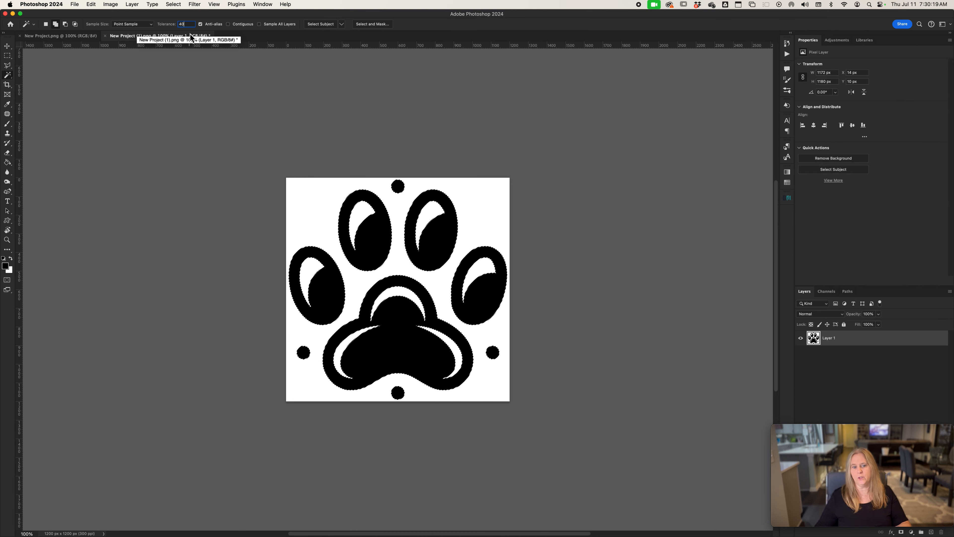
click(246, 254)
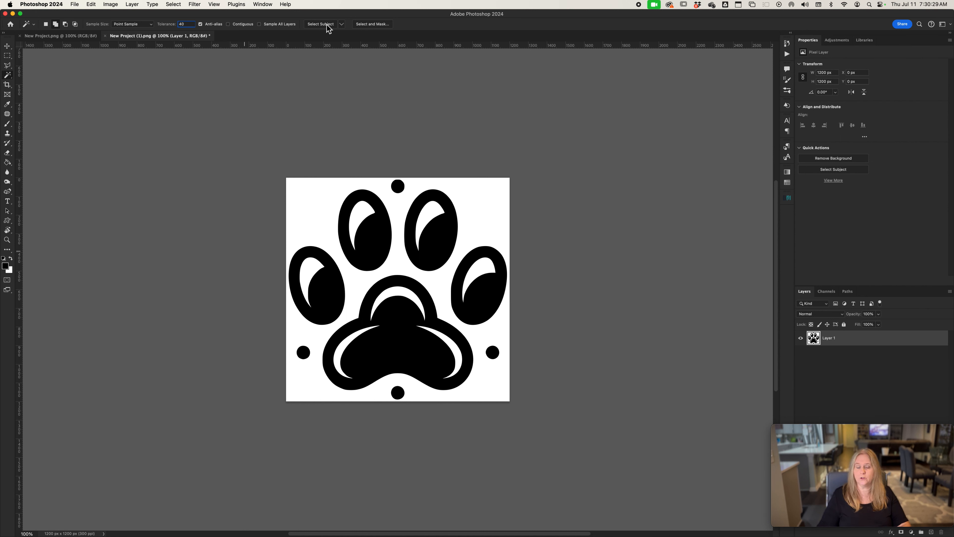
Replace the selection using Select Subject, and add the four black dots around the paw with the Magic Wand.
click(341, 24)
click(361, 35)
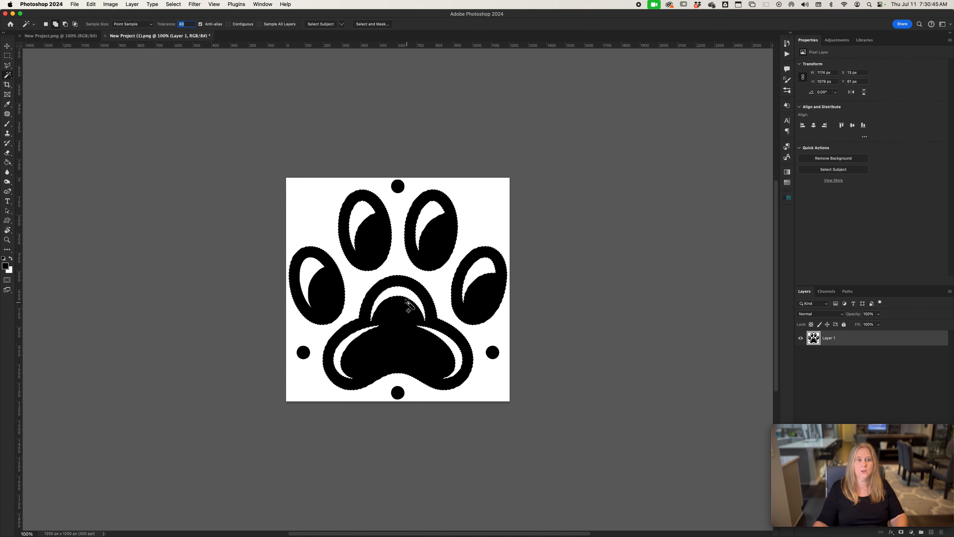
click(334, 300)
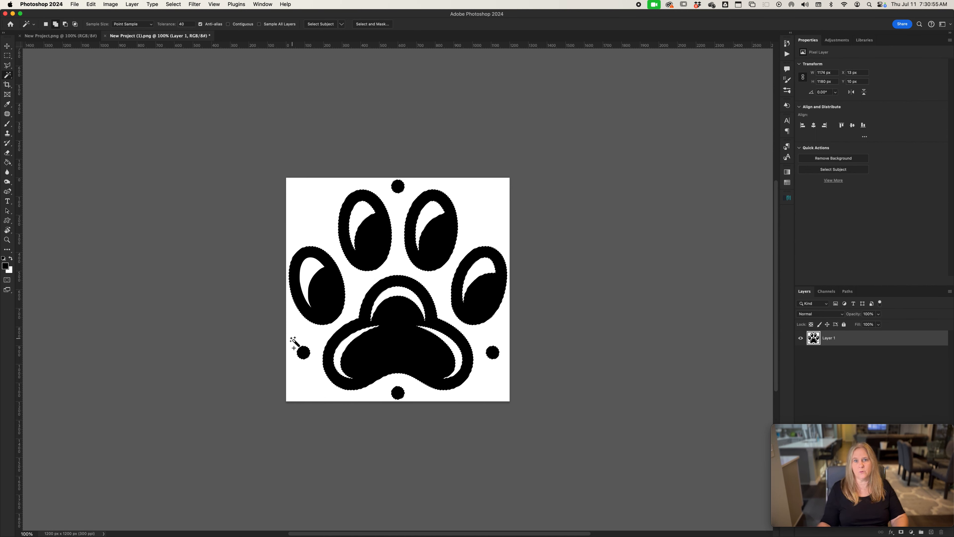
Make a work path from the selection with a tolerance of 1 pixel and undo it.
right_click(374, 239)
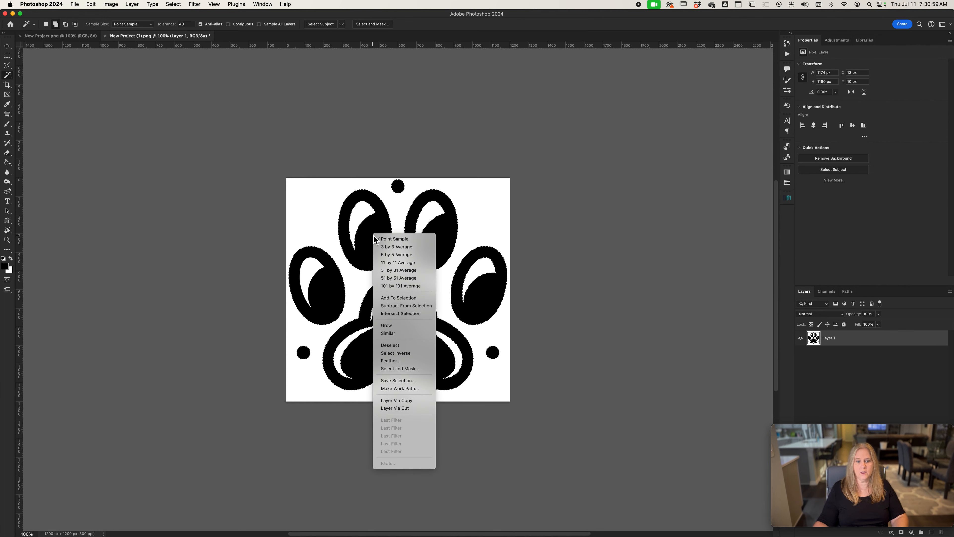
click(413, 389)
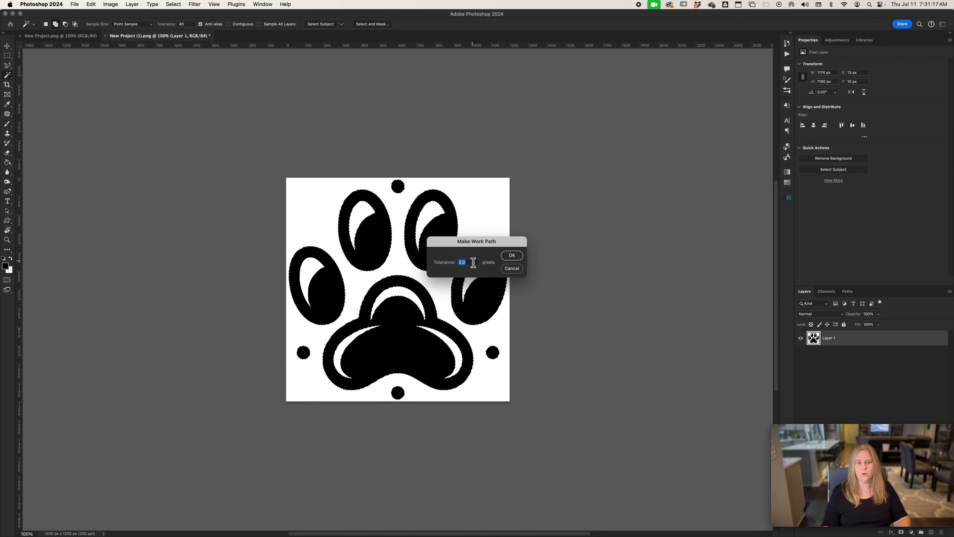
text(1)
click(512, 255)
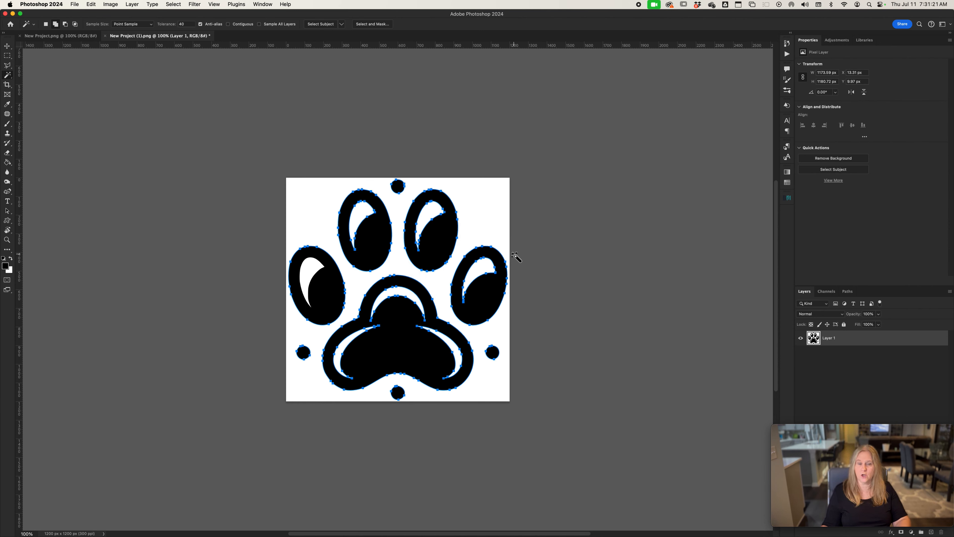
key(super+z)
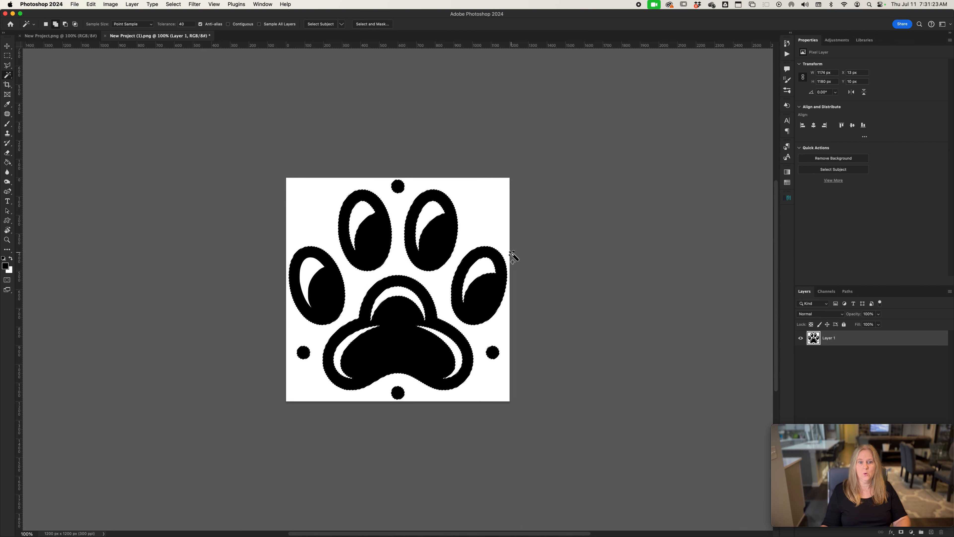
Try a work path from the selection with a tolerance of 5 pixels and undo it.
right_click(455, 241)
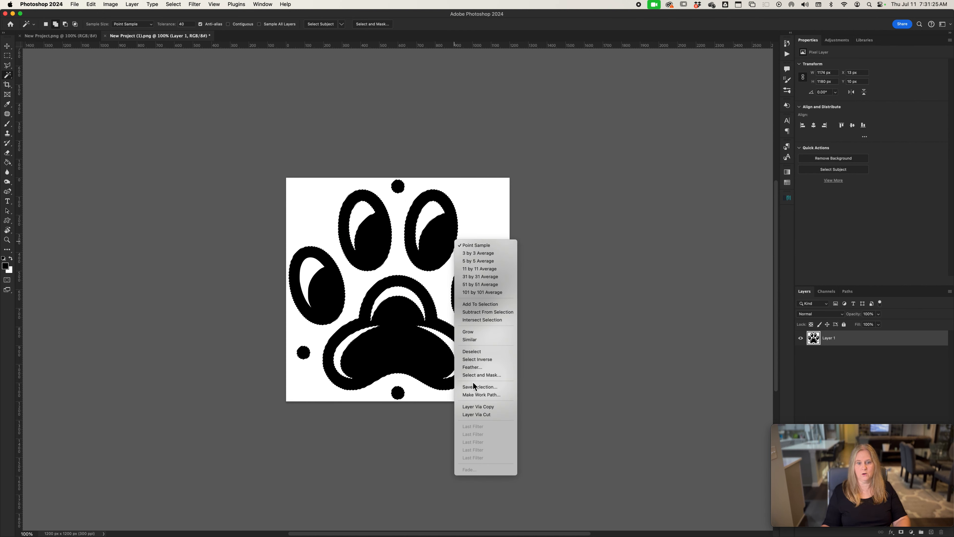
click(477, 396)
text(5)
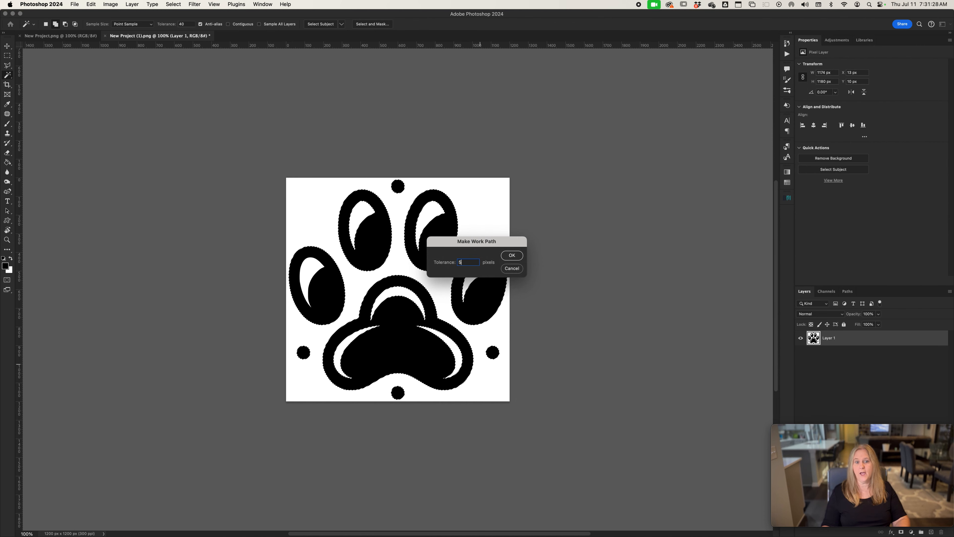
click(513, 256)
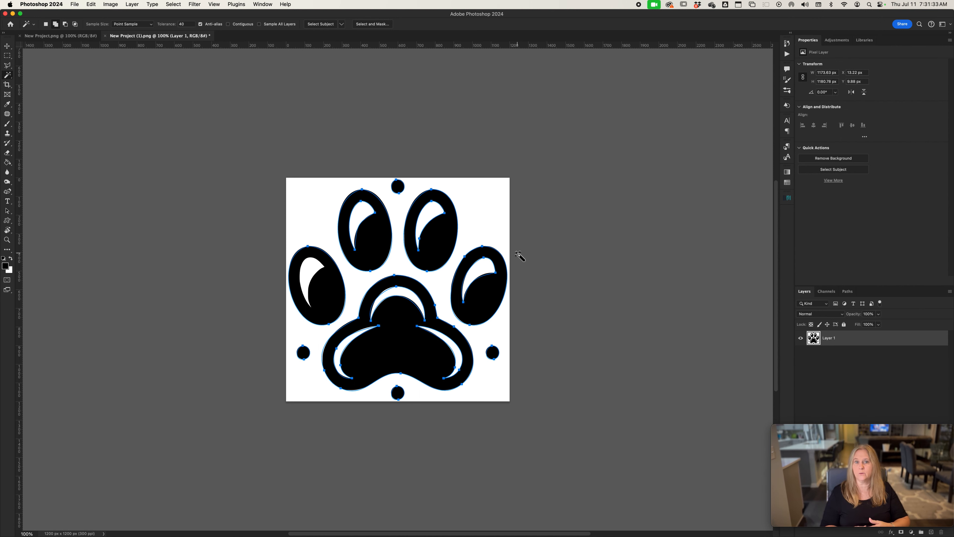
key(super+Return)
Convert the paw print selection into a work path.
right_click(444, 235)
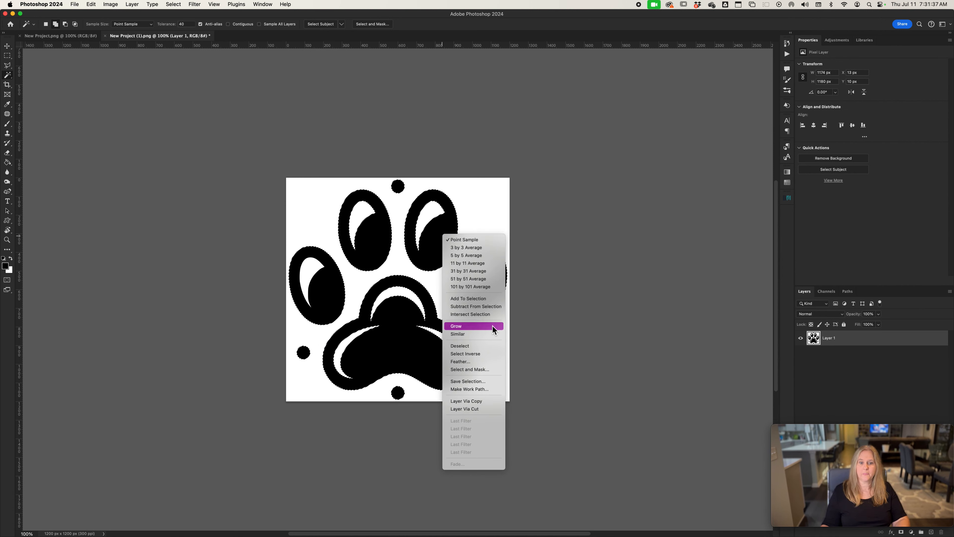
click(488, 390)
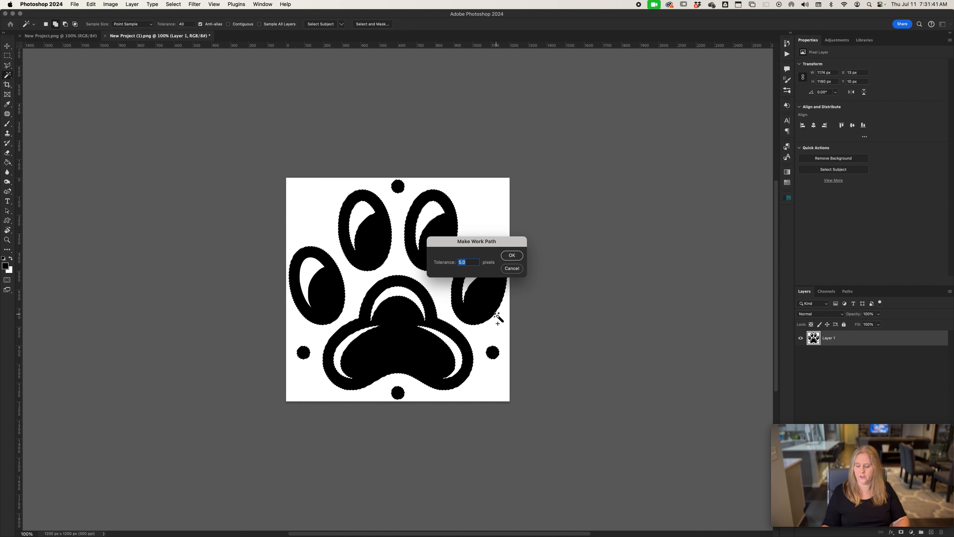
click(512, 255)
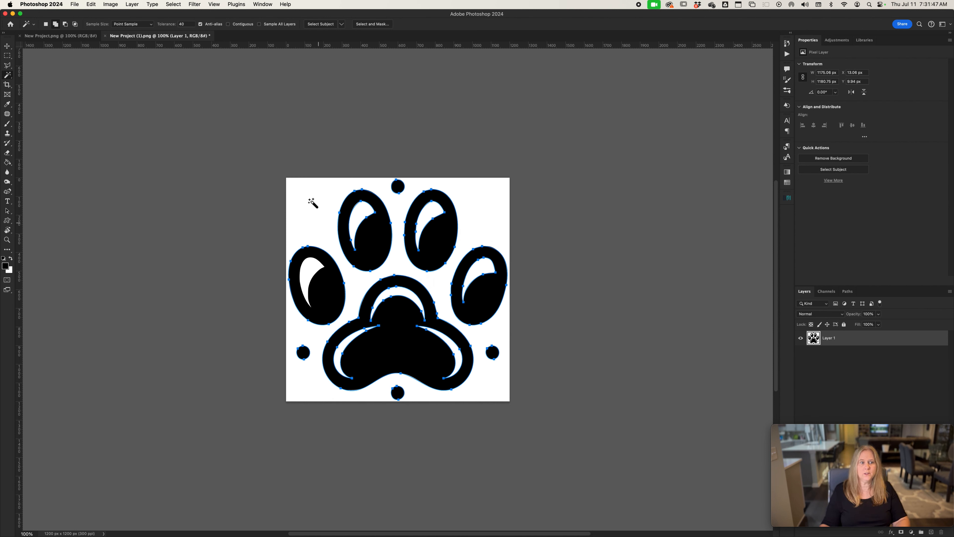
Export the Work Path with Paths to Illustrator, saving it as "Paw Prints.ai" in the Training folder.
click(74, 4)
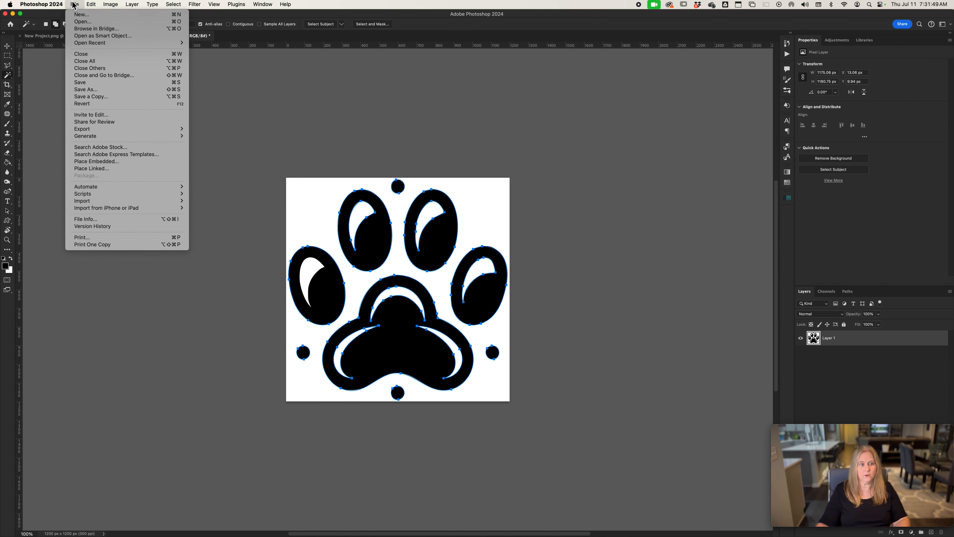
mouse_move(111, 131)
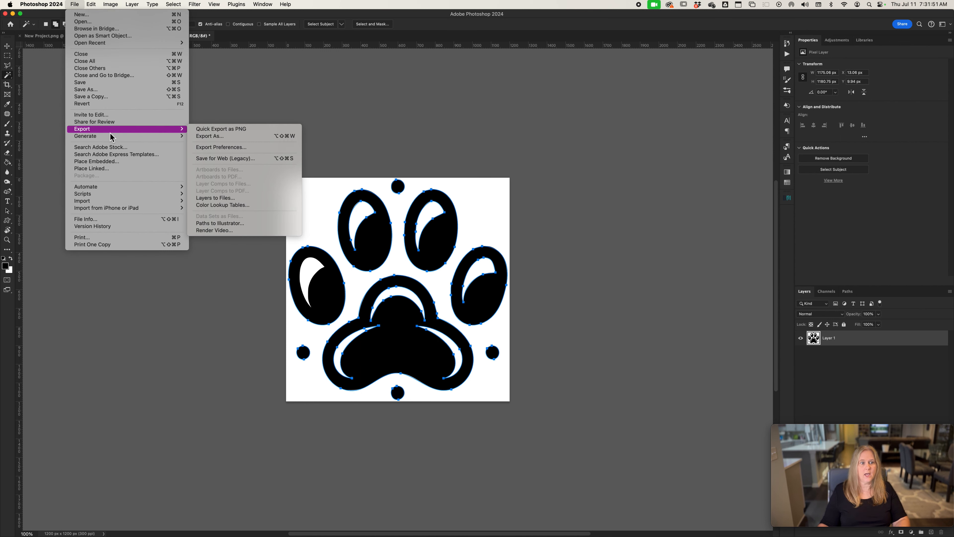
click(227, 224)
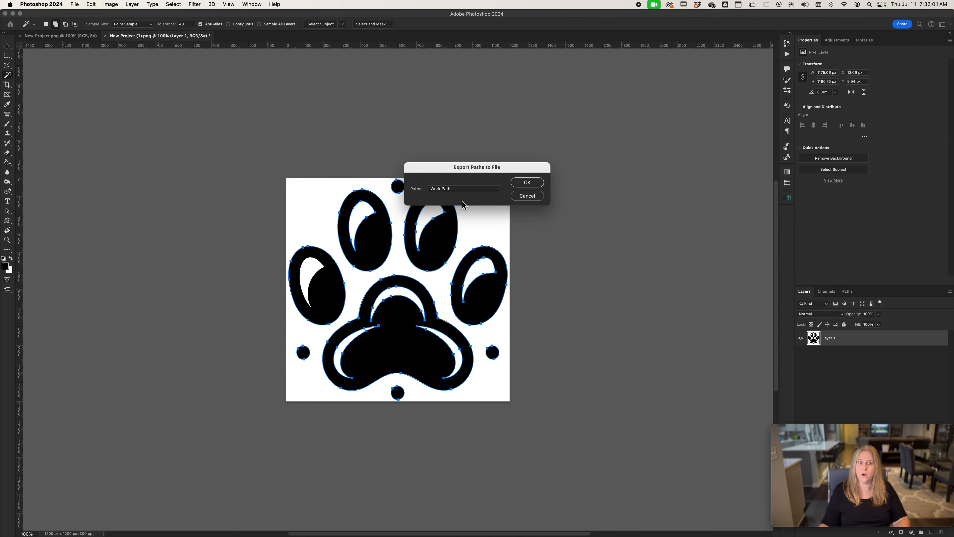
click(458, 190)
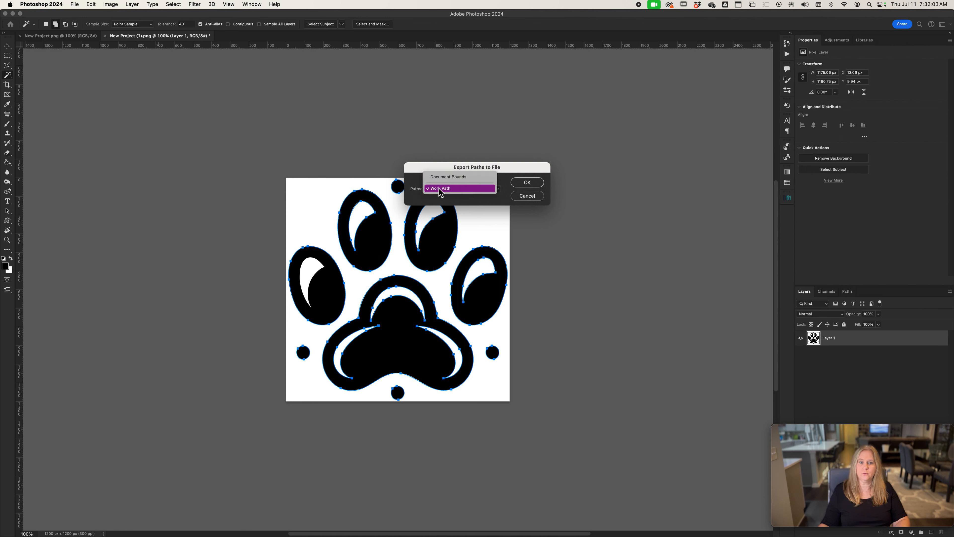
click(528, 184)
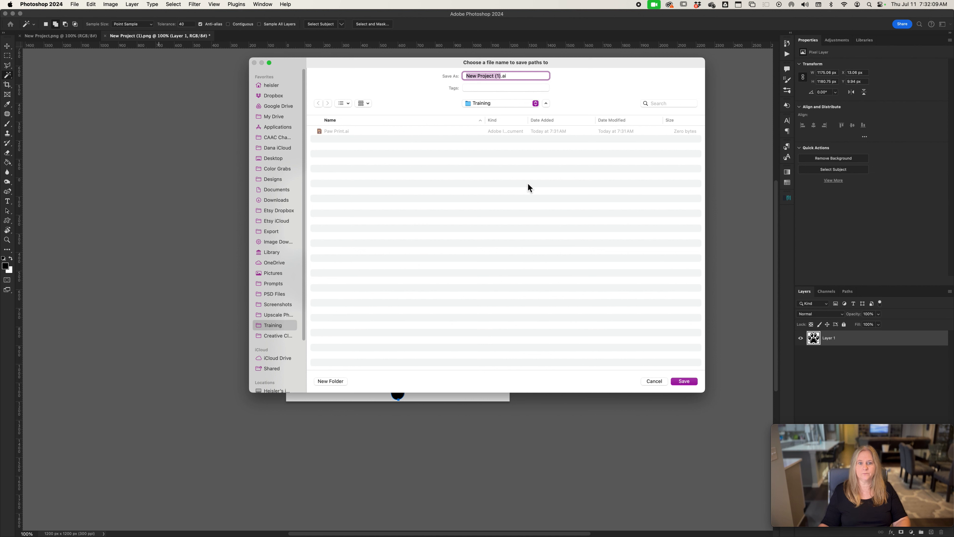
text(Paw)
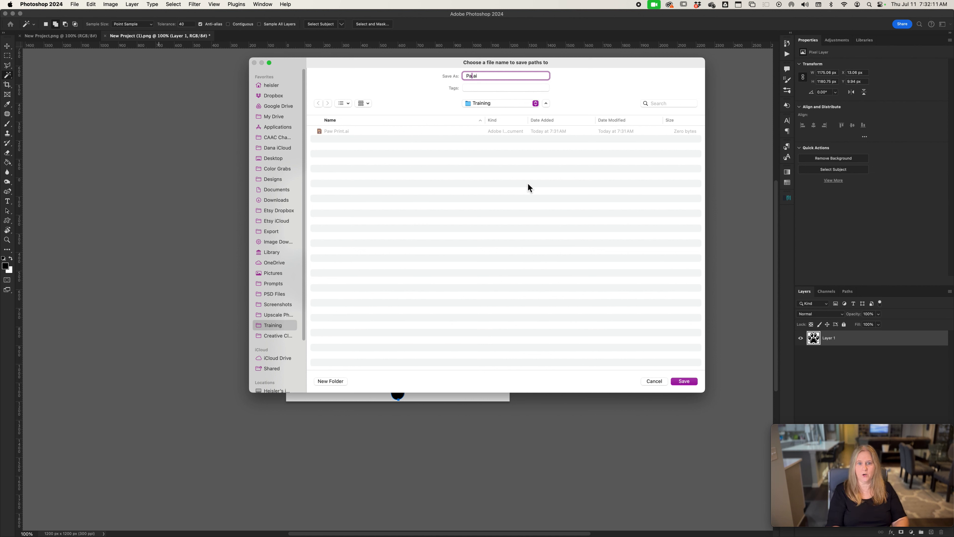
text( Prints)
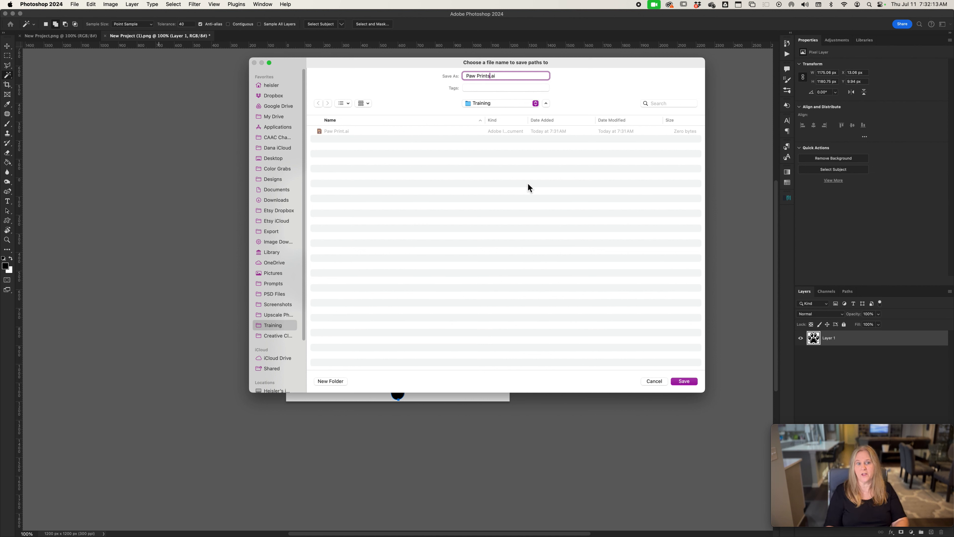
click(686, 382)
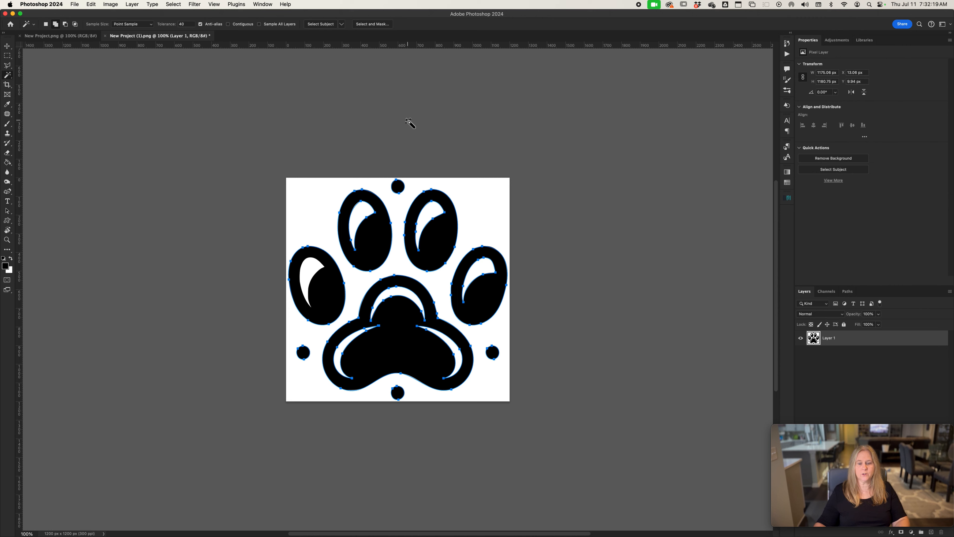
Switch to Illustrator and close the open Paw Print document.
key(super+Tab)
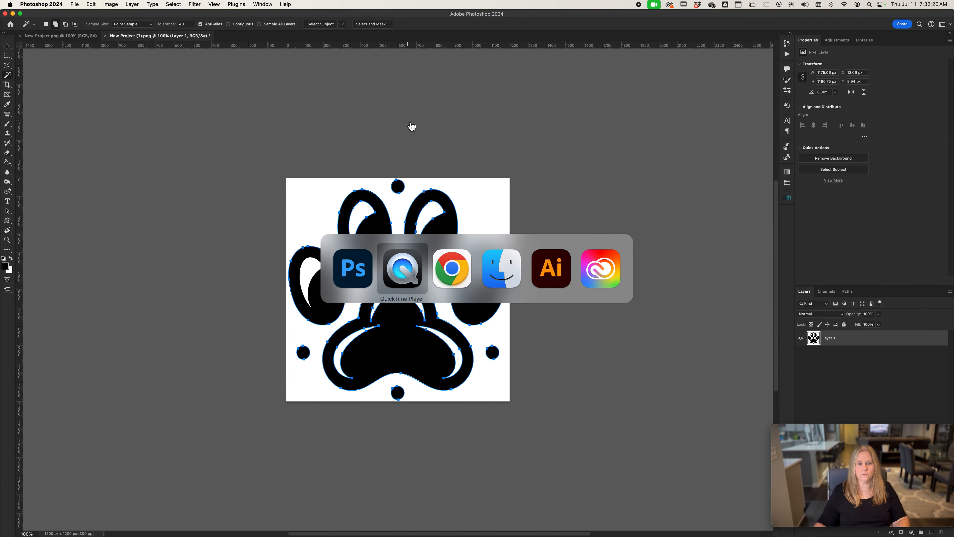
click(559, 286)
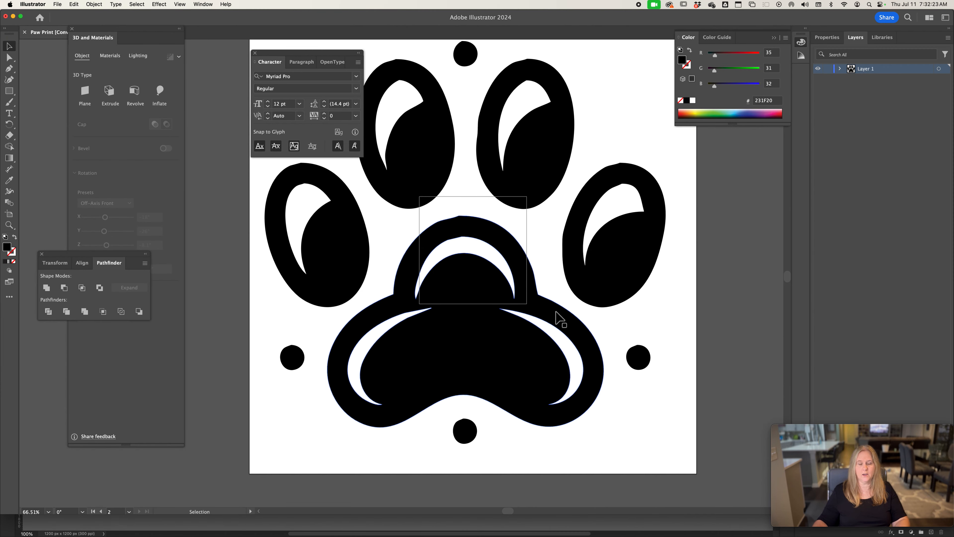
key(super+w)
click(481, 284)
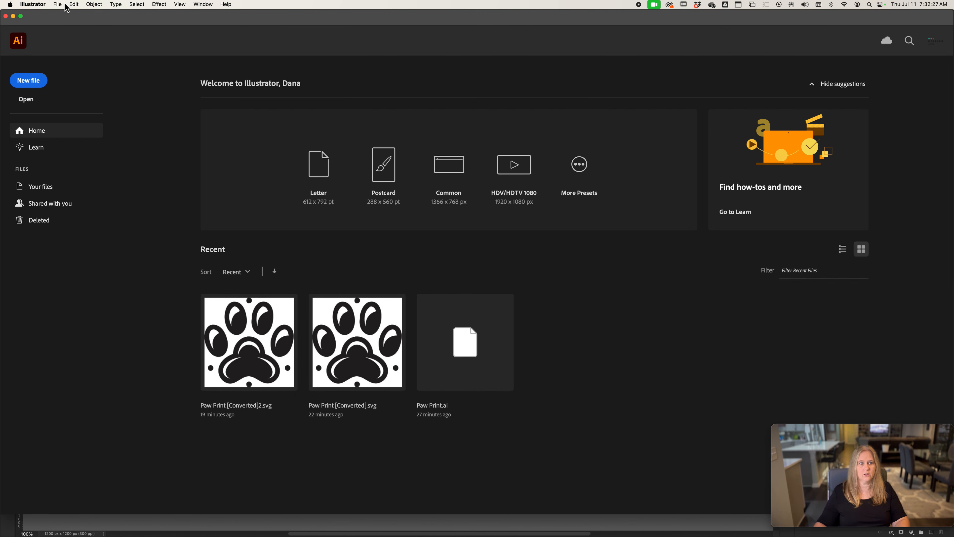
Open "Paw Prints.ai" from the Training folder, creating artboards for the Legacy Artboard and Crop Area(s).
click(60, 5)
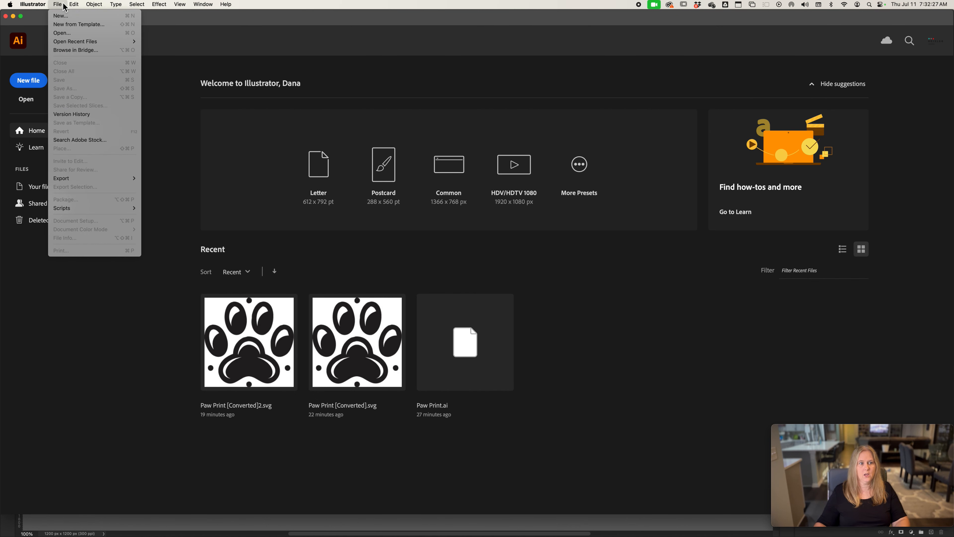
click(64, 33)
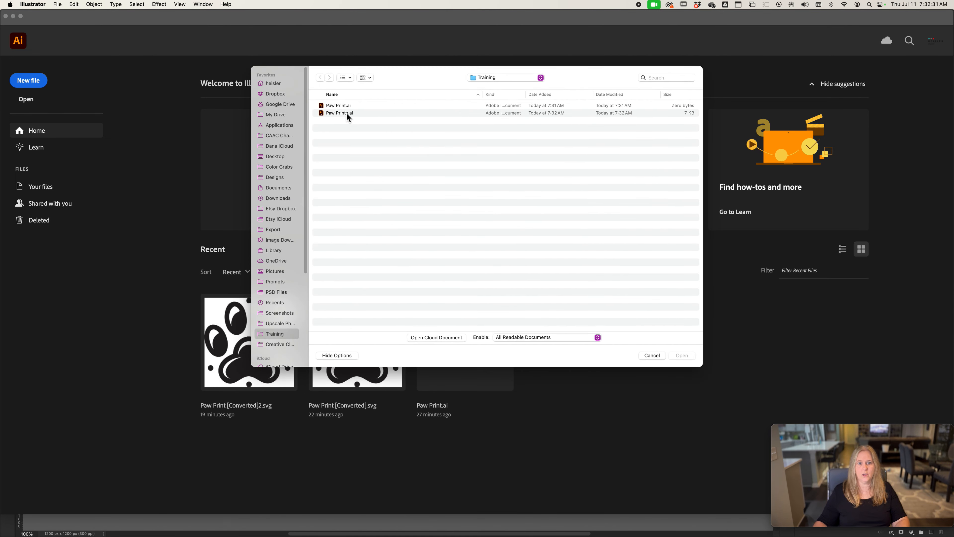
click(348, 113)
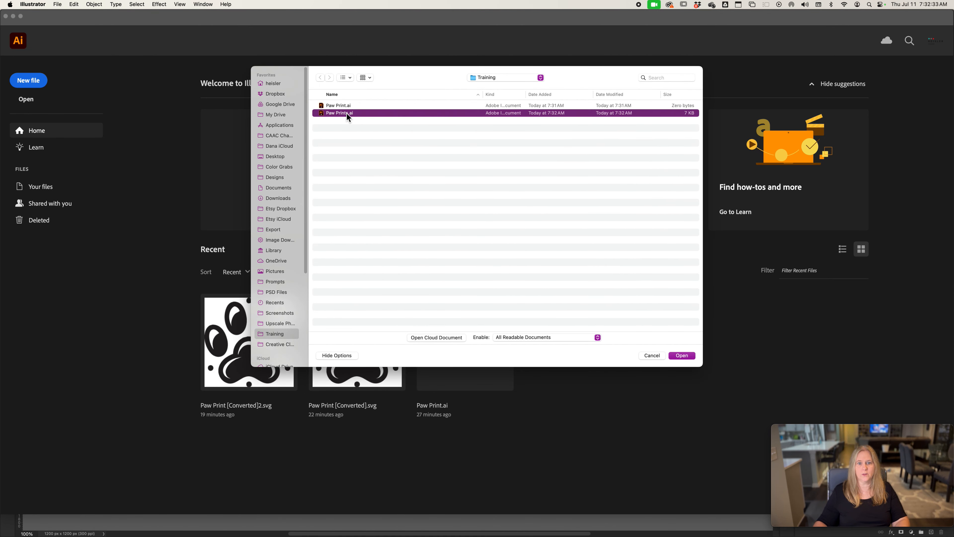
click(682, 356)
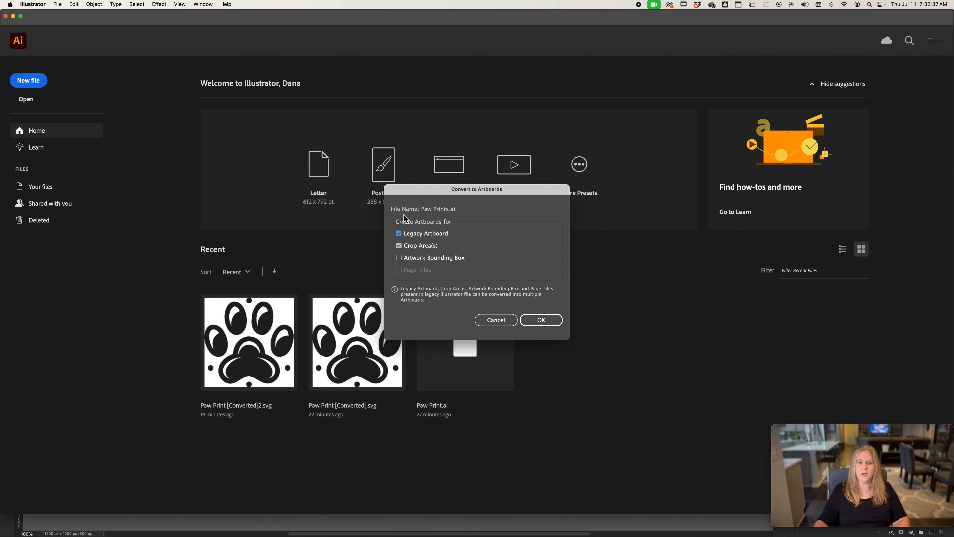
click(541, 320)
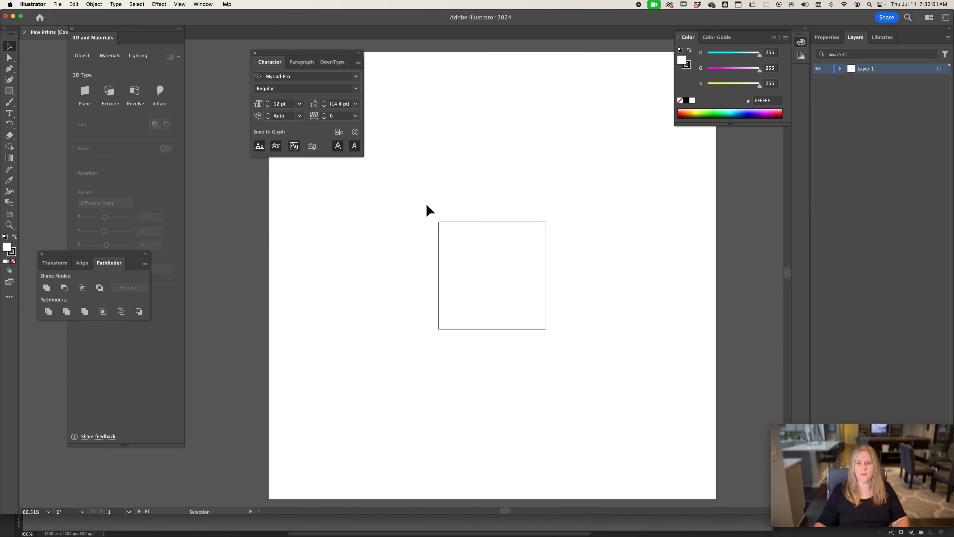
Select all the imported paw print paths, fill them with black, and deselect them.
drag(427, 205, 563, 346)
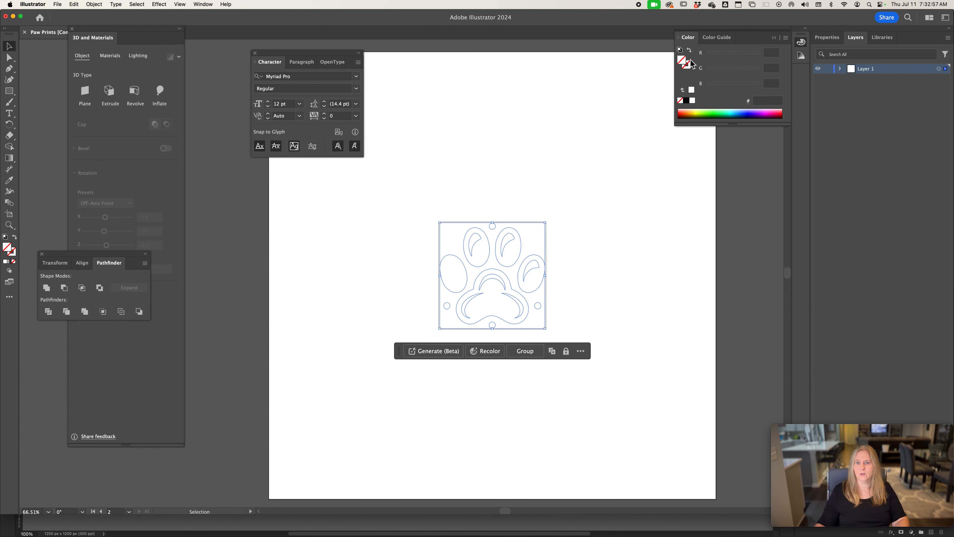
click(688, 101)
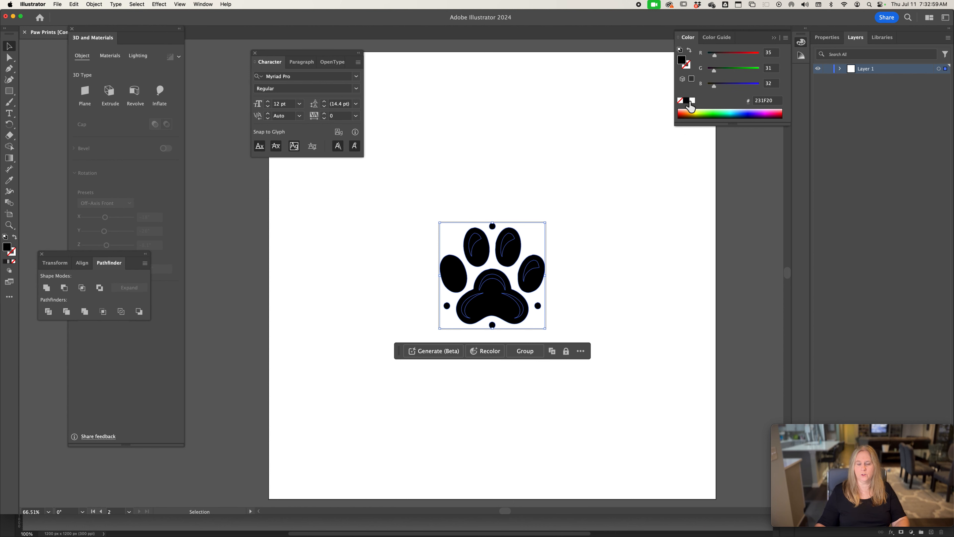
click(577, 259)
Copy the highlight shape from the upper-left toe and place the pasted copy inside the far-left toe.
click(454, 276)
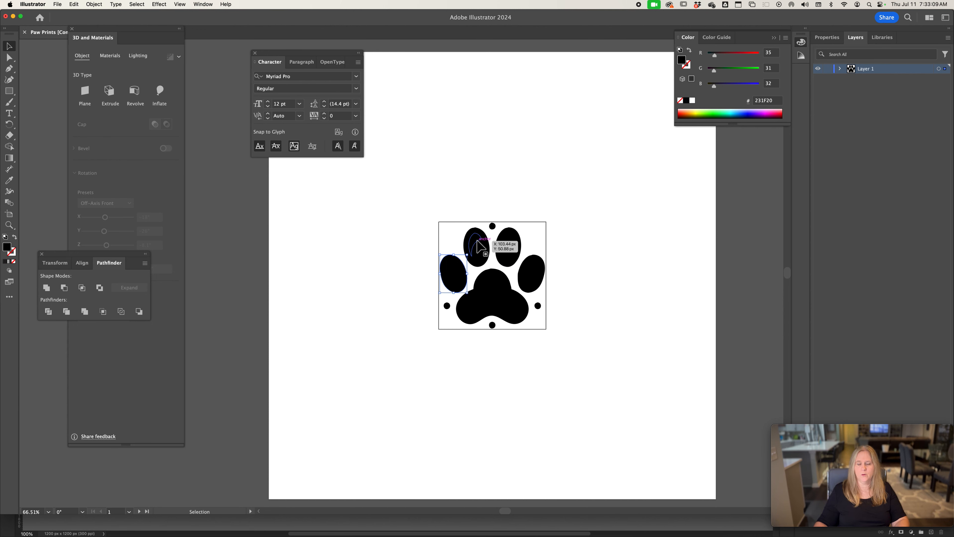
click(474, 248)
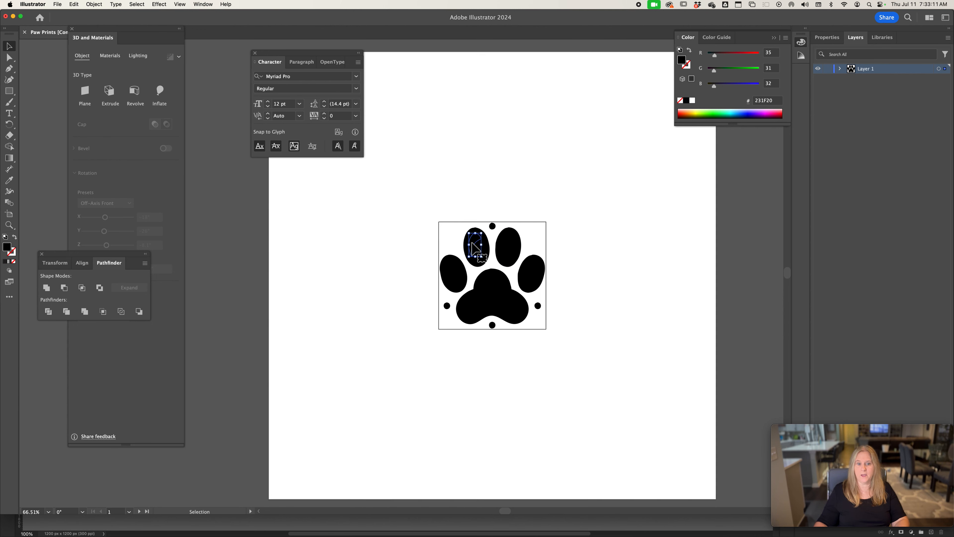
right_click(475, 248)
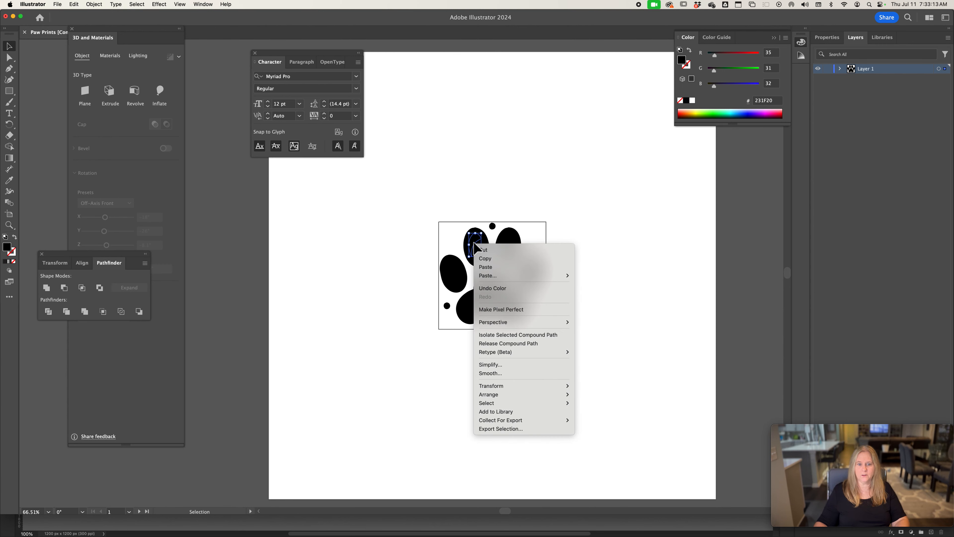
click(485, 258)
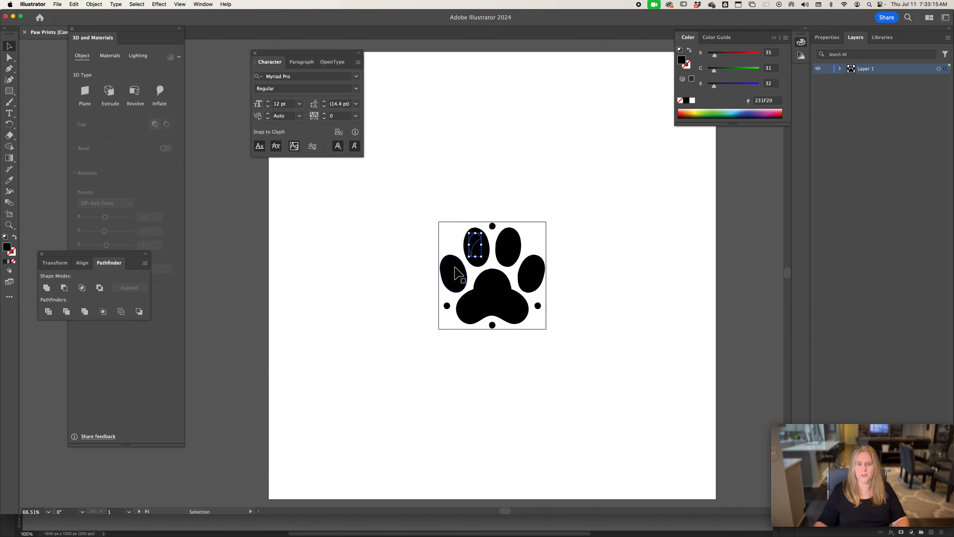
right_click(412, 263)
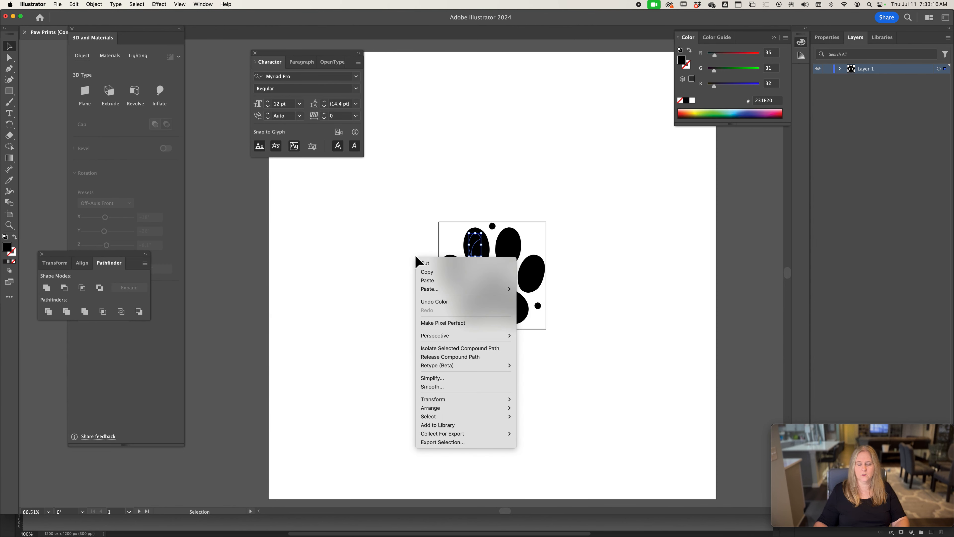
click(424, 281)
drag(401, 269, 449, 267)
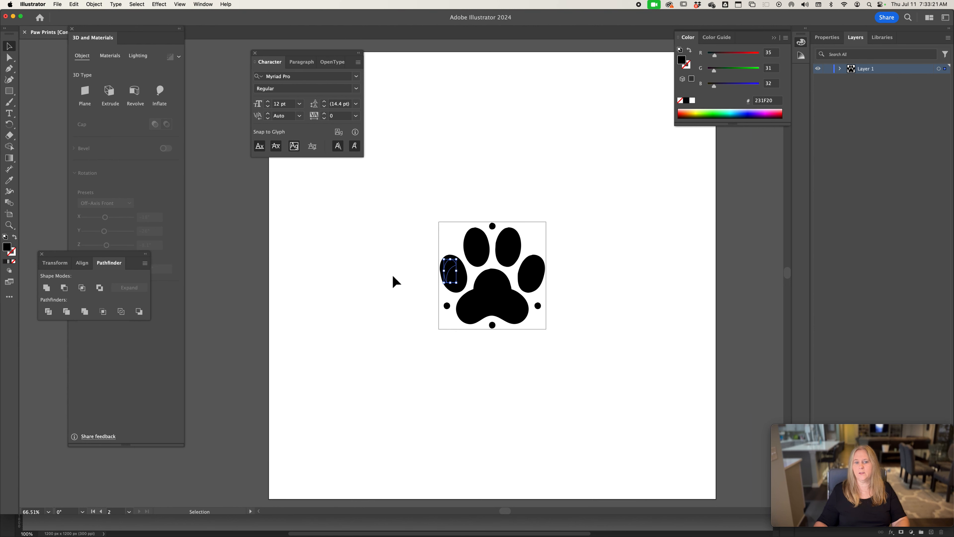
click(394, 275)
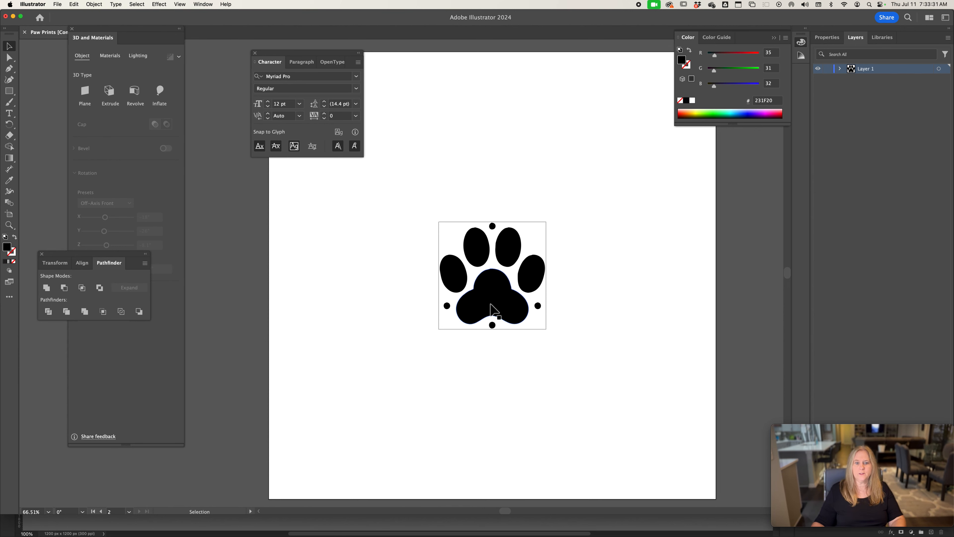
Try a white fill on the far-left toe's highlight and set it back to black.
click(453, 273)
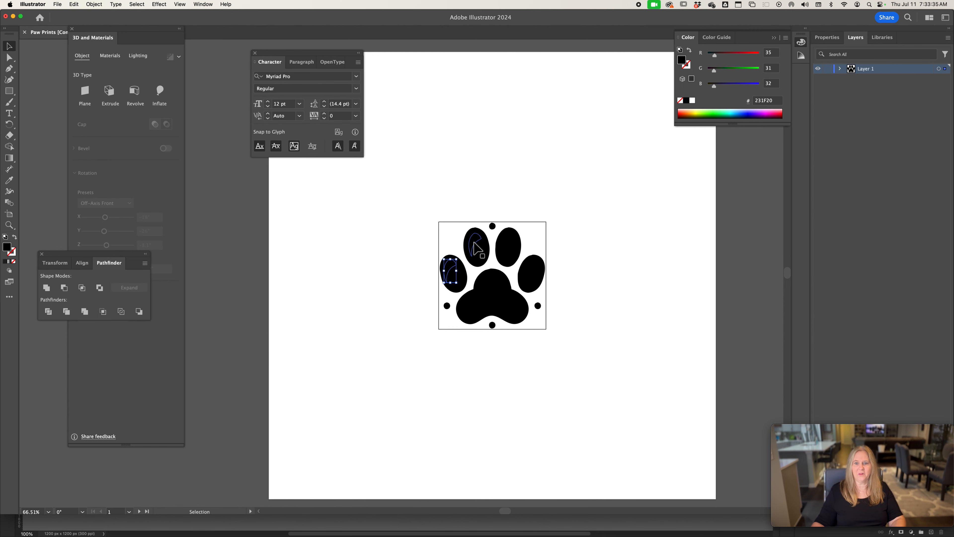
click(693, 100)
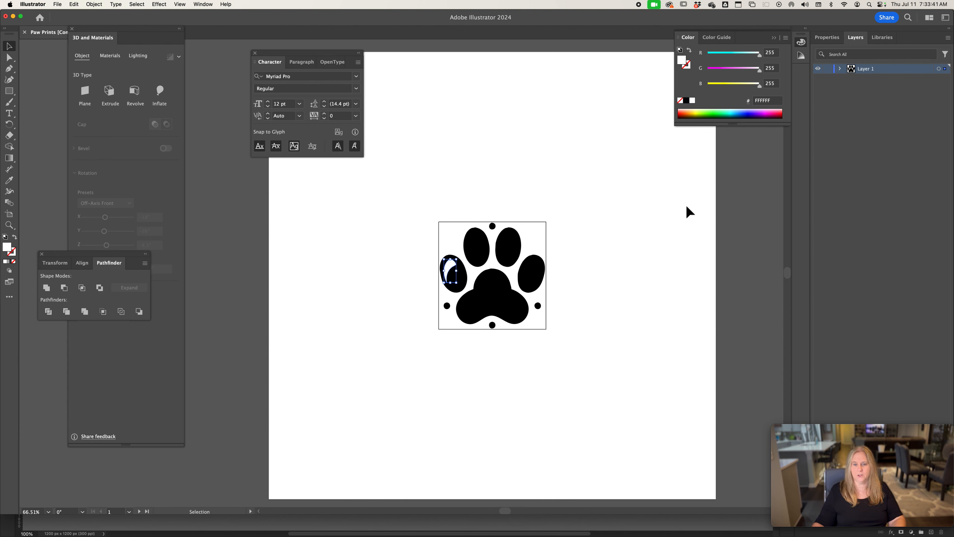
click(686, 101)
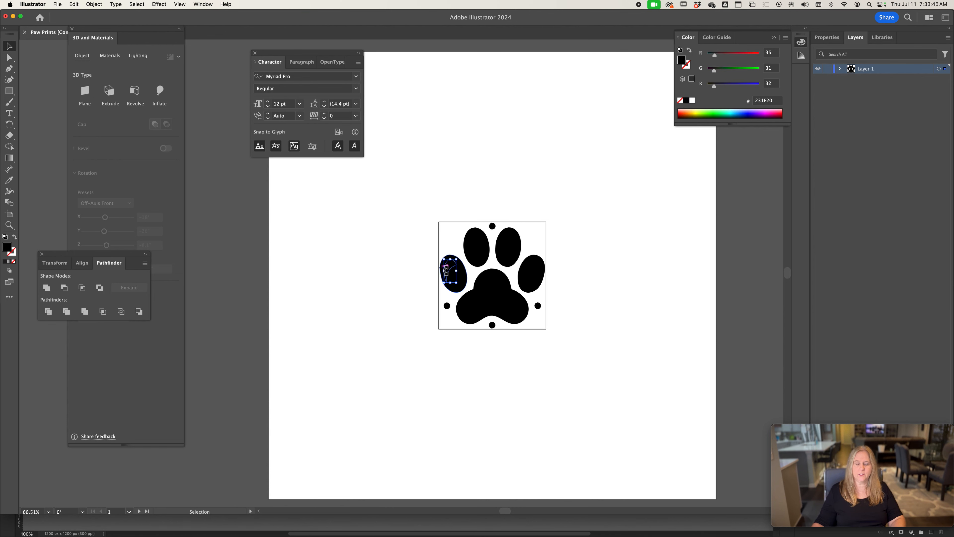
Select the far-left toe together with its highlight and cut the highlight out using Pathfinder Minus Front.
key(a)
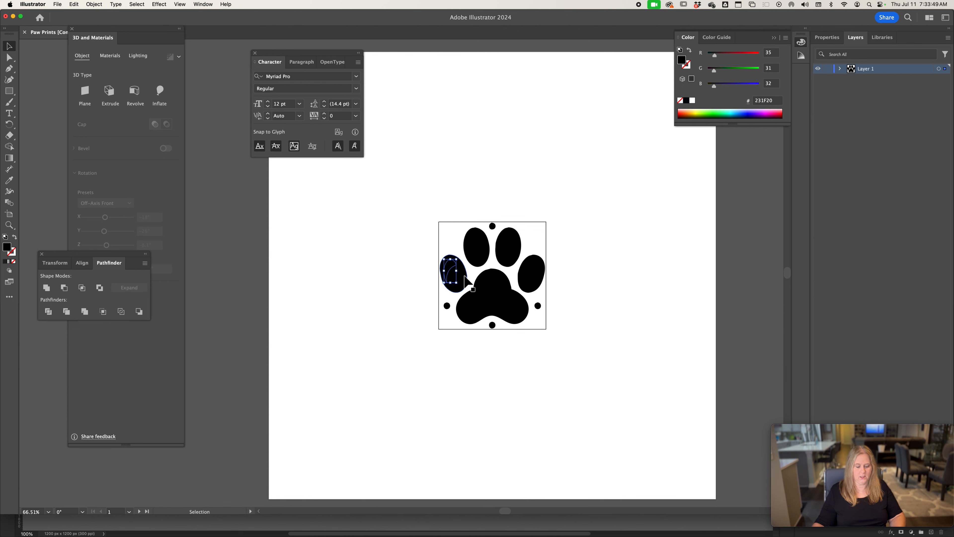
key(v)
click(451, 271)
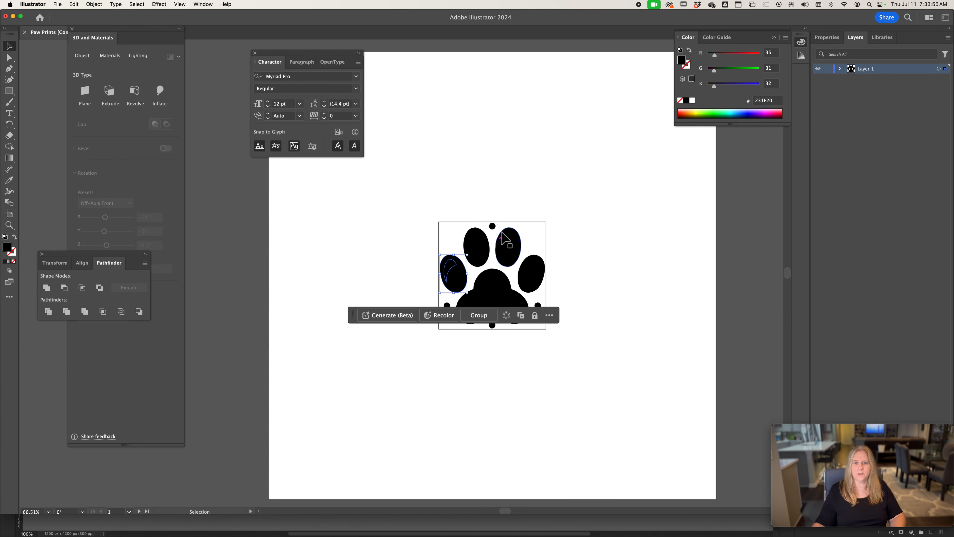
click(207, 5)
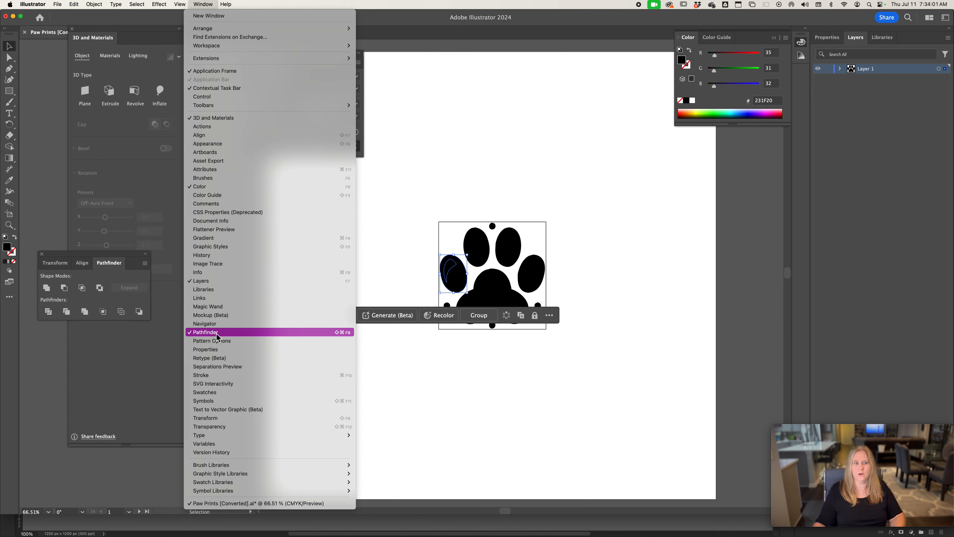
click(80, 282)
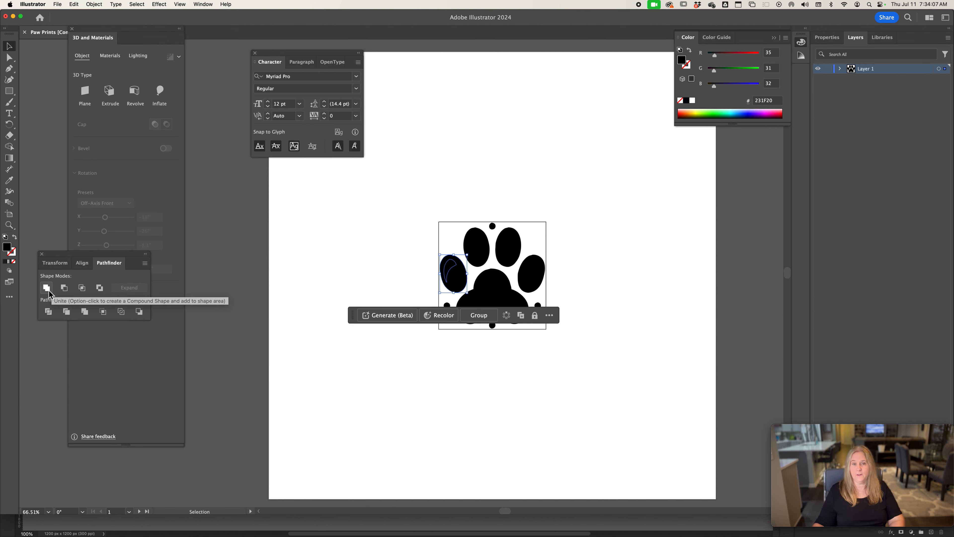
click(65, 289)
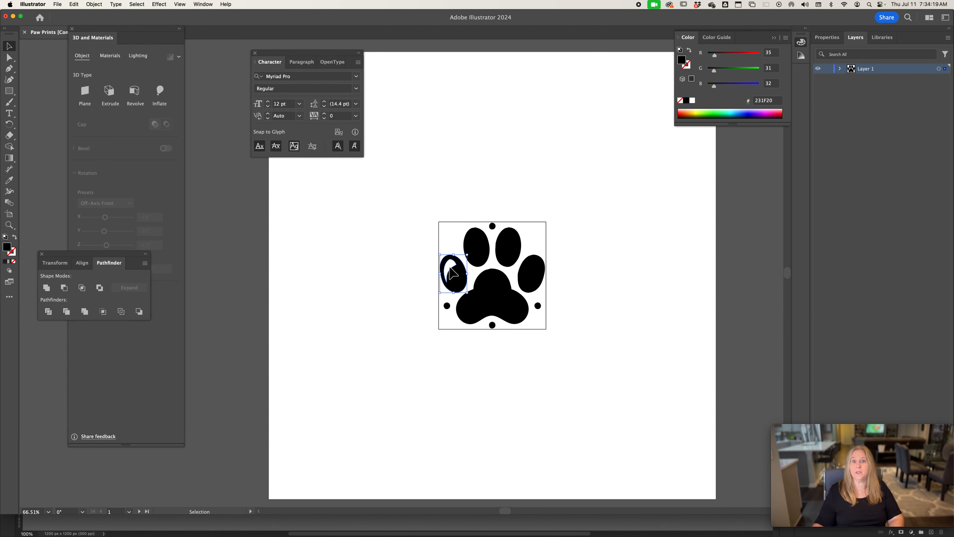
Cut the highlight shapes out of the remaining three toes, one toe at a time, using Minus Front.
click(474, 242)
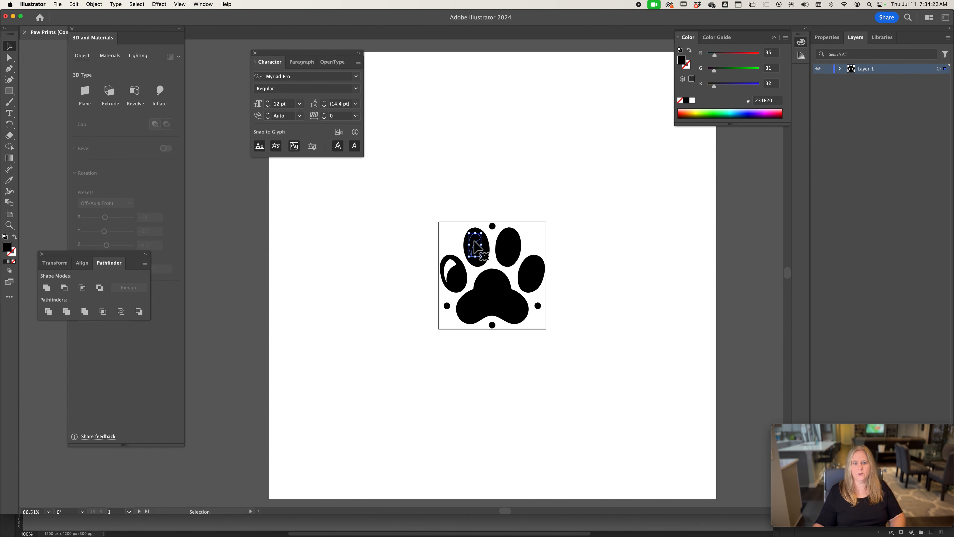
shift+click(490, 252)
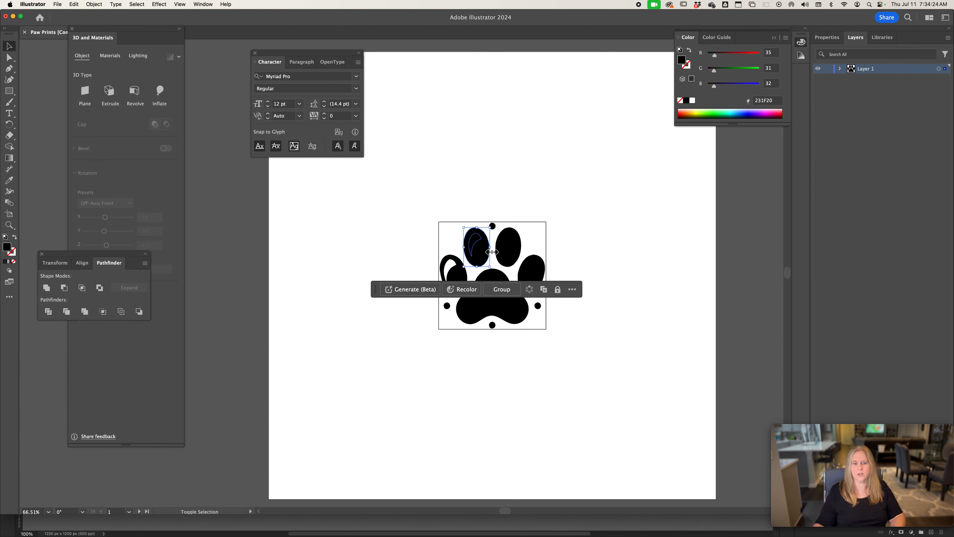
click(64, 291)
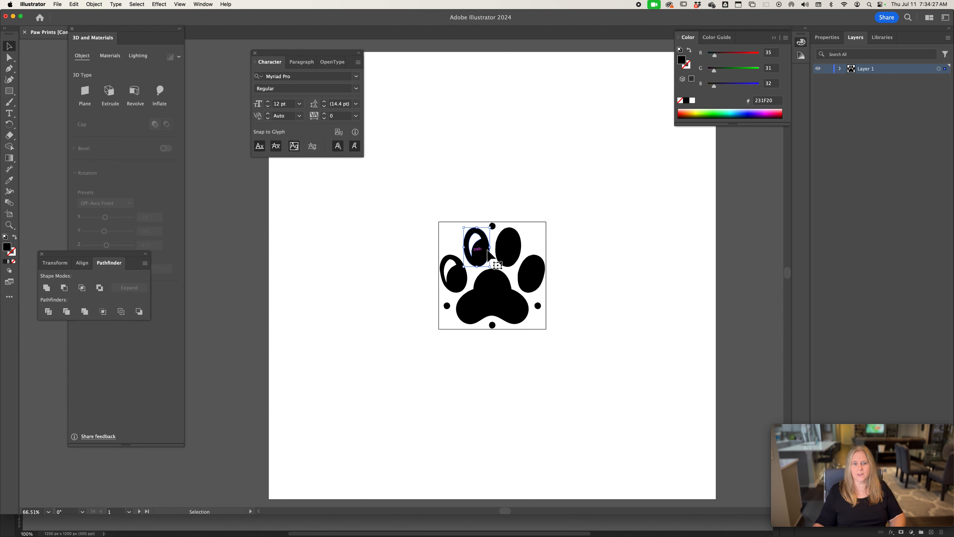
click(511, 248)
shift+click(514, 262)
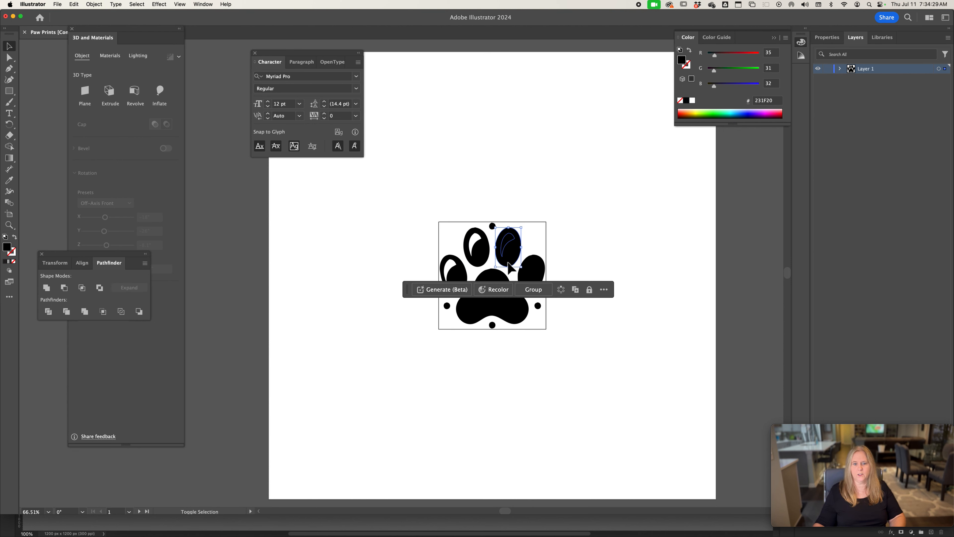
click(68, 288)
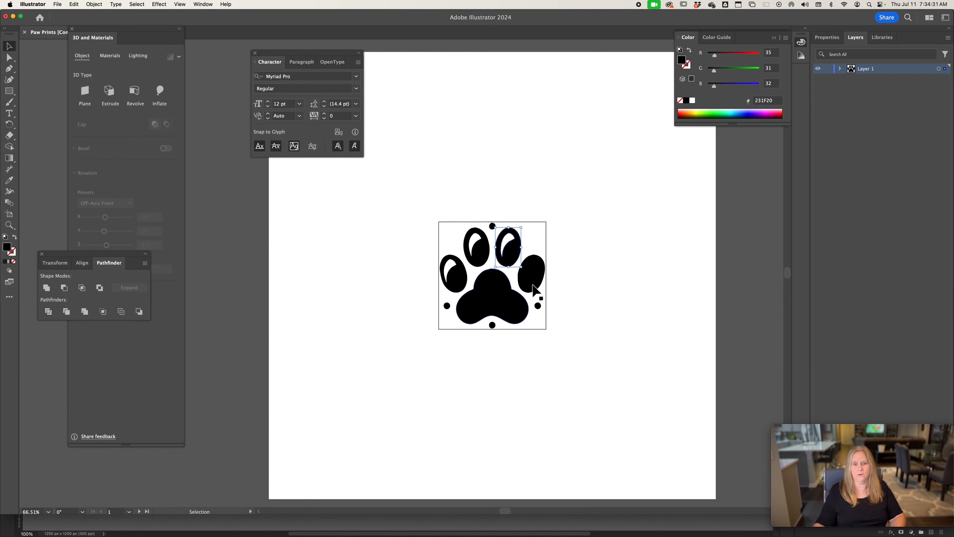
click(535, 271)
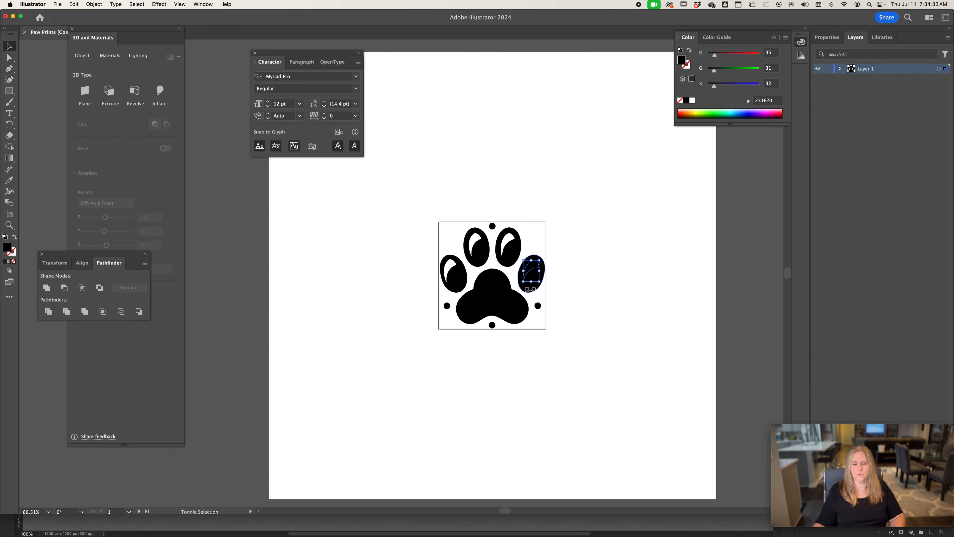
shift+click(528, 289)
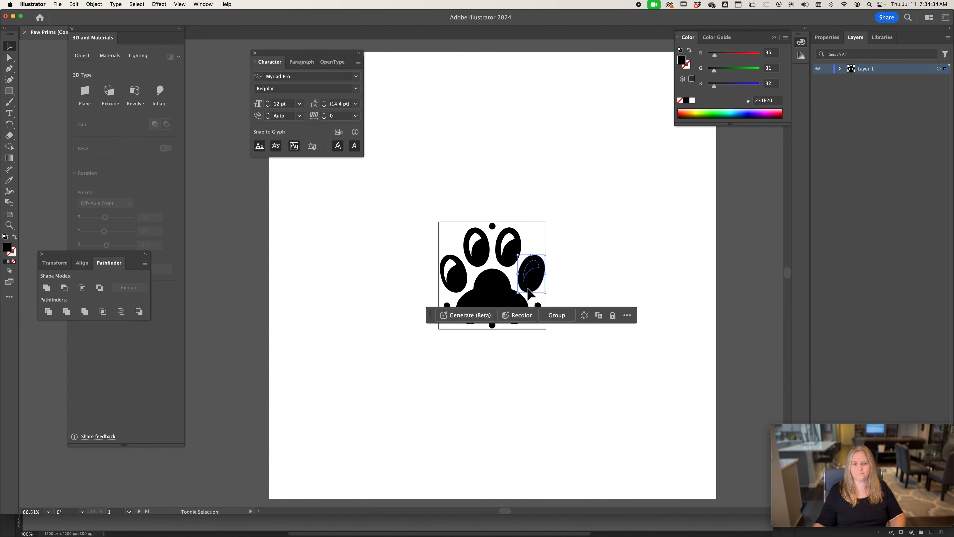
click(64, 289)
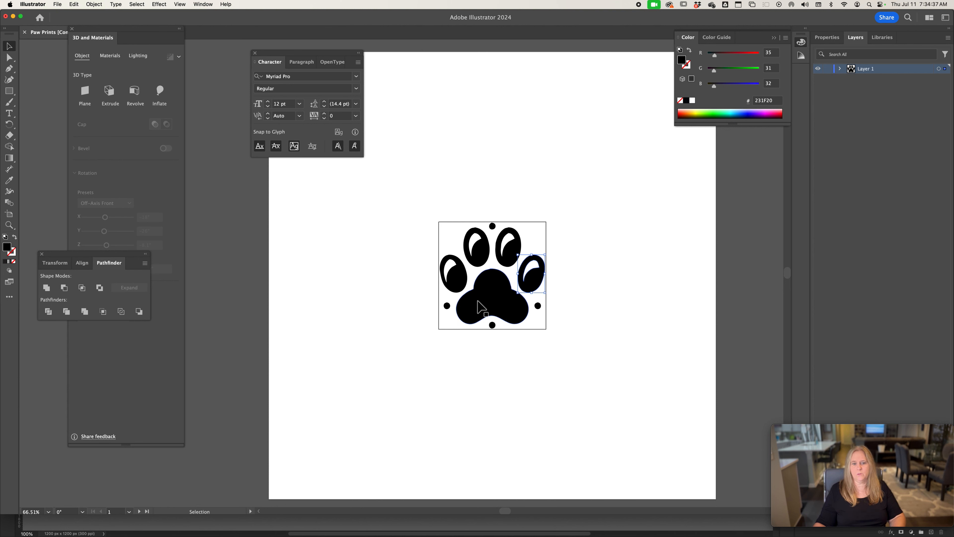
Cut the curved highlight shapes out of the main paw pad with Minus Front and deselect the artwork.
click(465, 303)
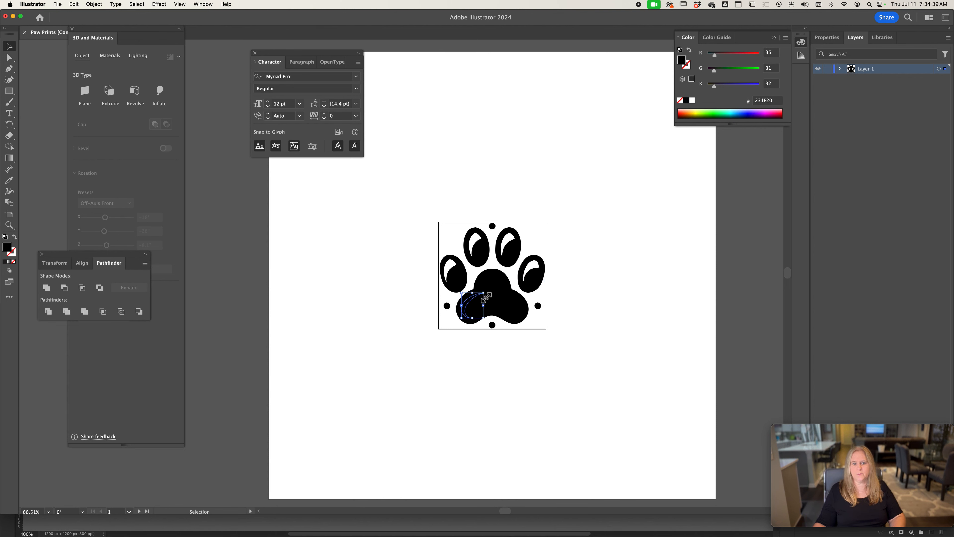
shift+click(496, 284)
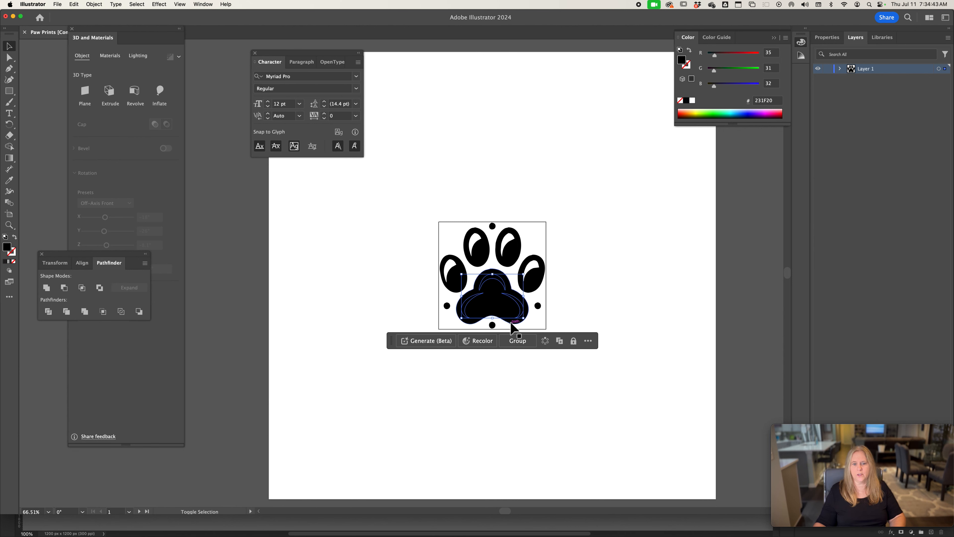
shift+click(515, 323)
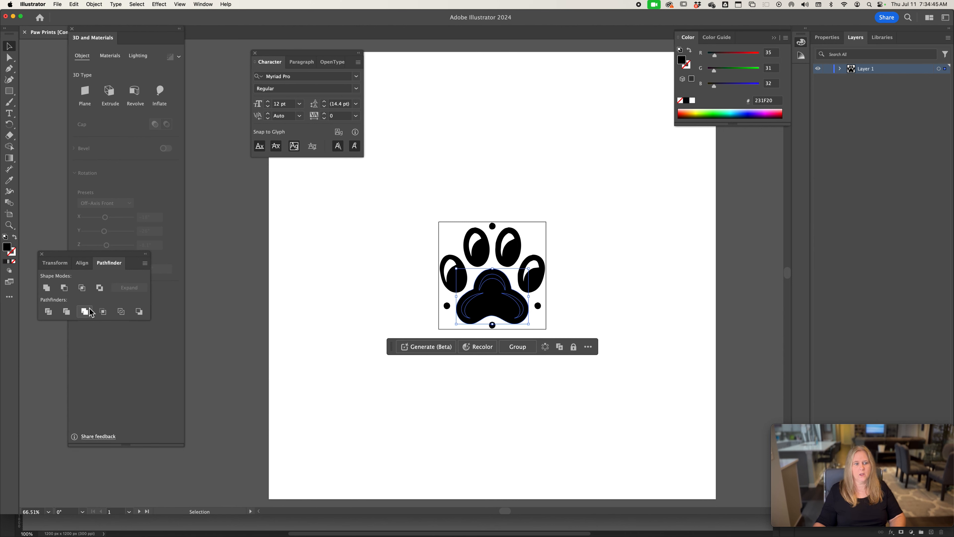
click(68, 292)
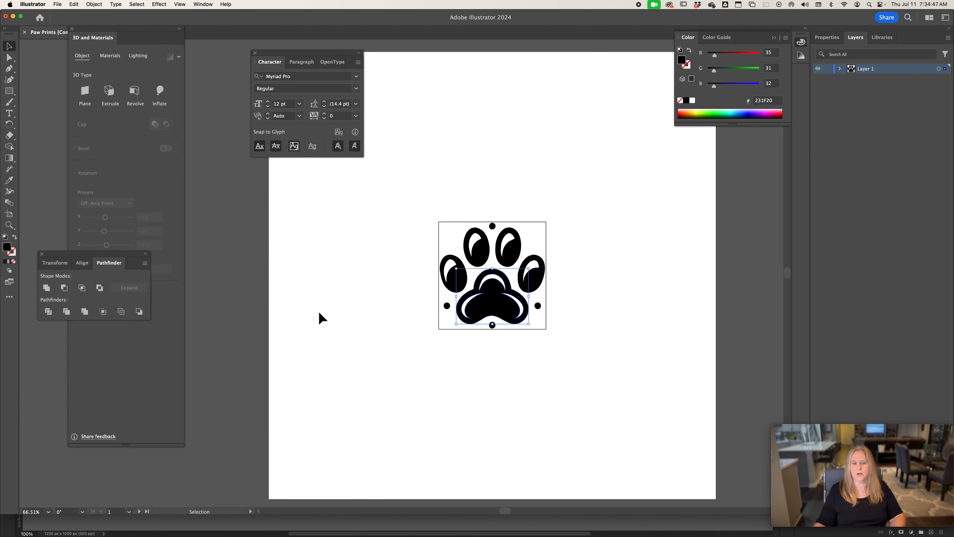
click(340, 300)
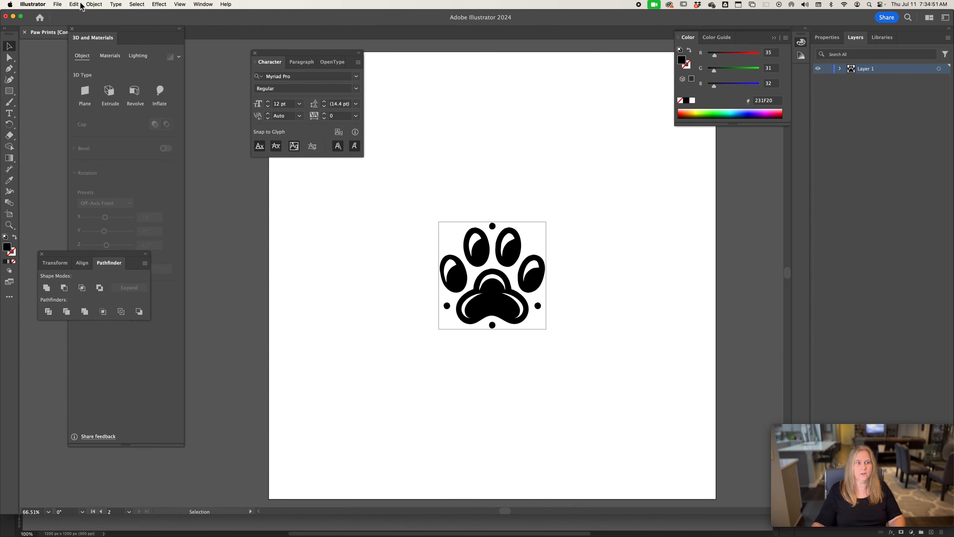
Export the artwork as an SVG named Paw Prints.svg in the Training folder, keeping the default SVG options.
click(58, 4)
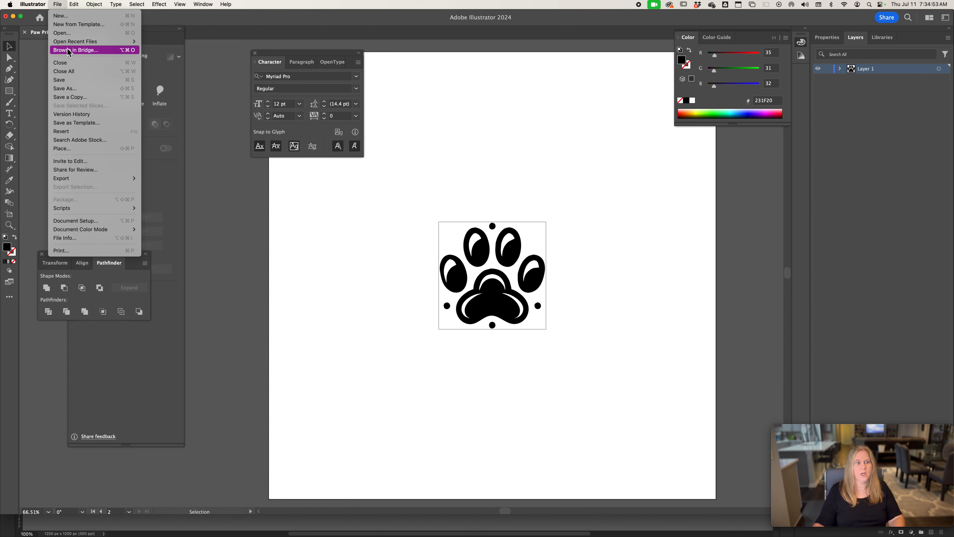
mouse_move(83, 180)
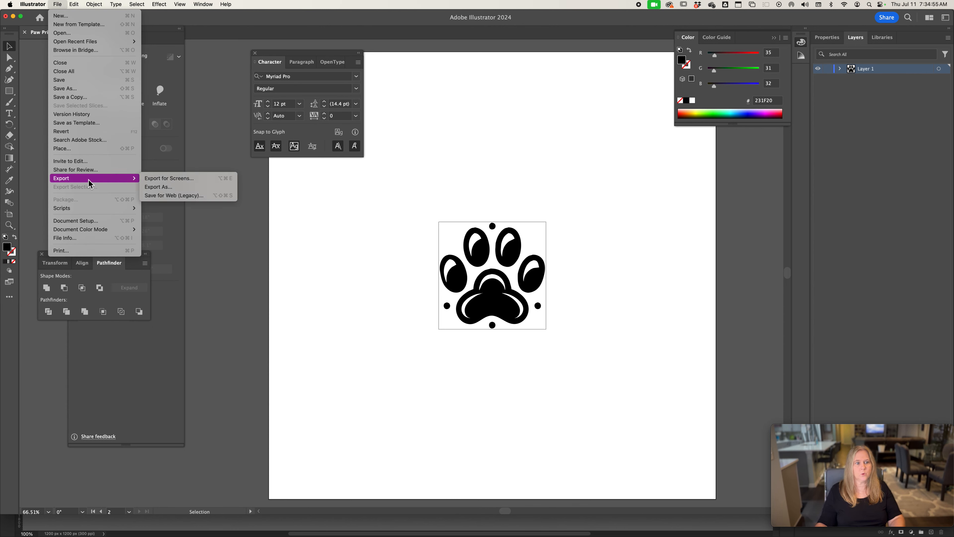
click(177, 187)
click(514, 303)
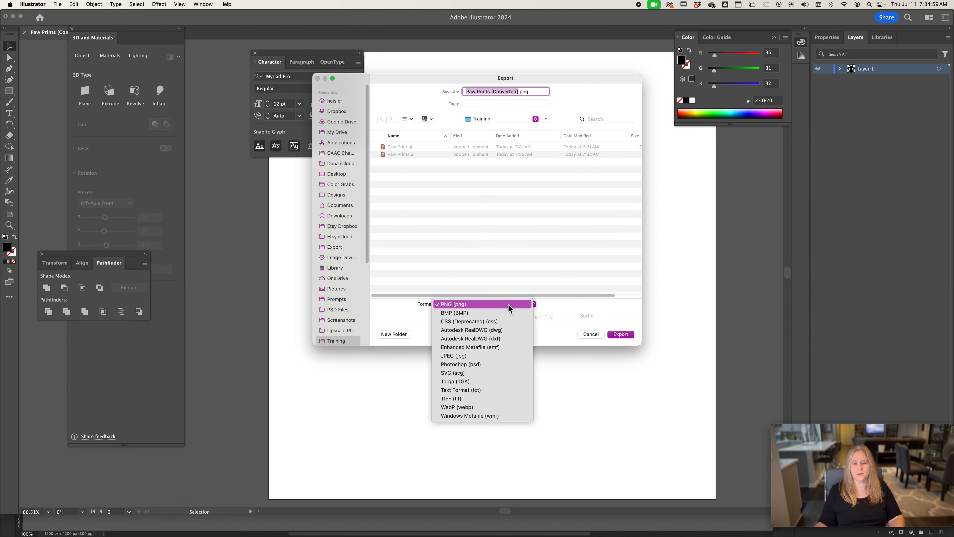
click(499, 373)
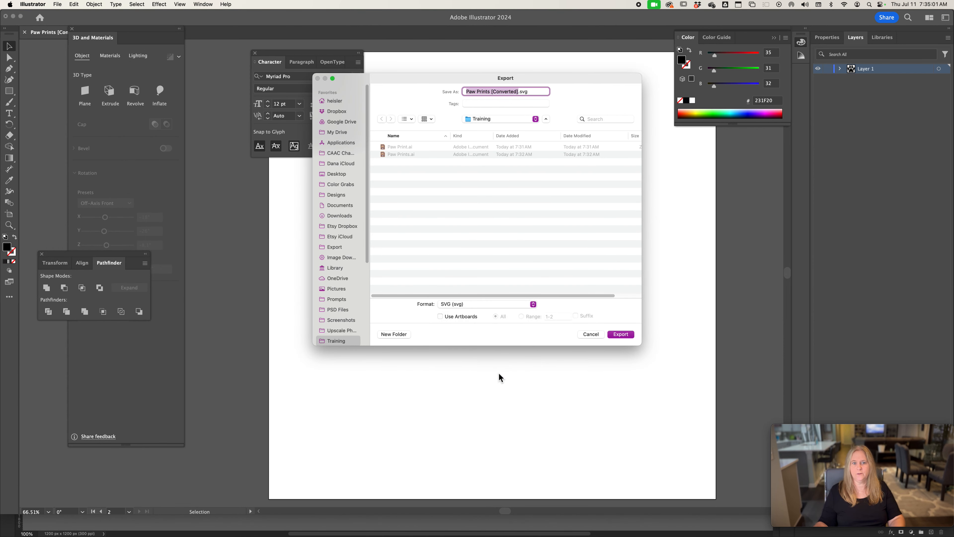
key(Right)
key(BackSpace)
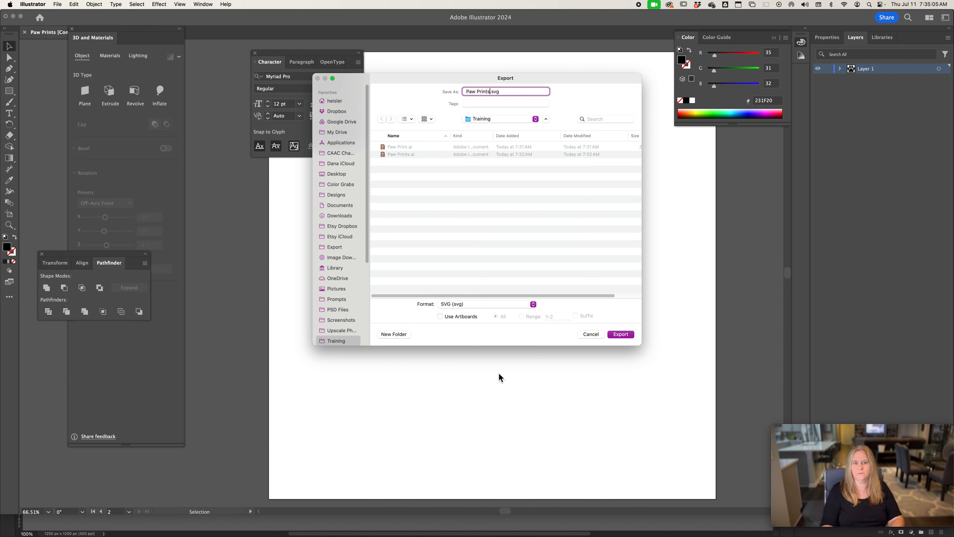
click(621, 334)
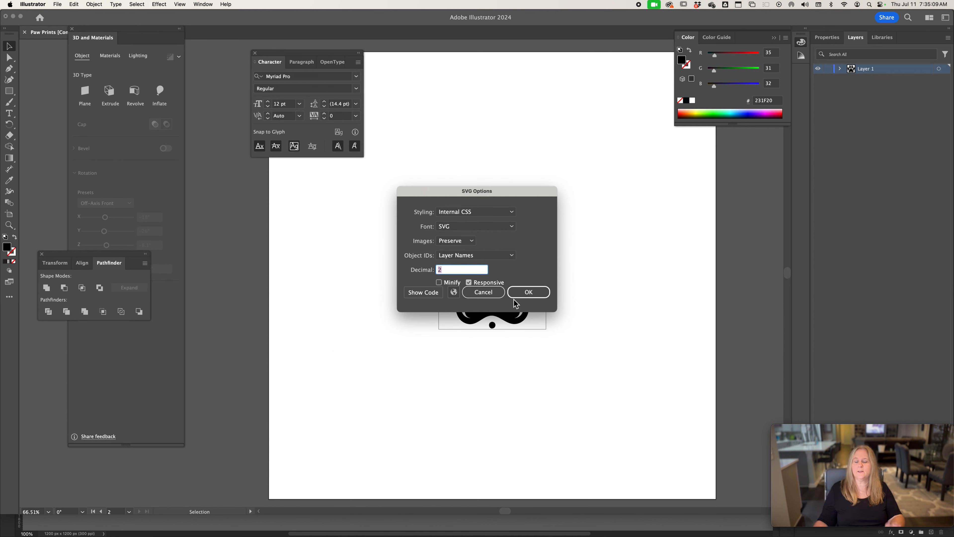
click(519, 291)
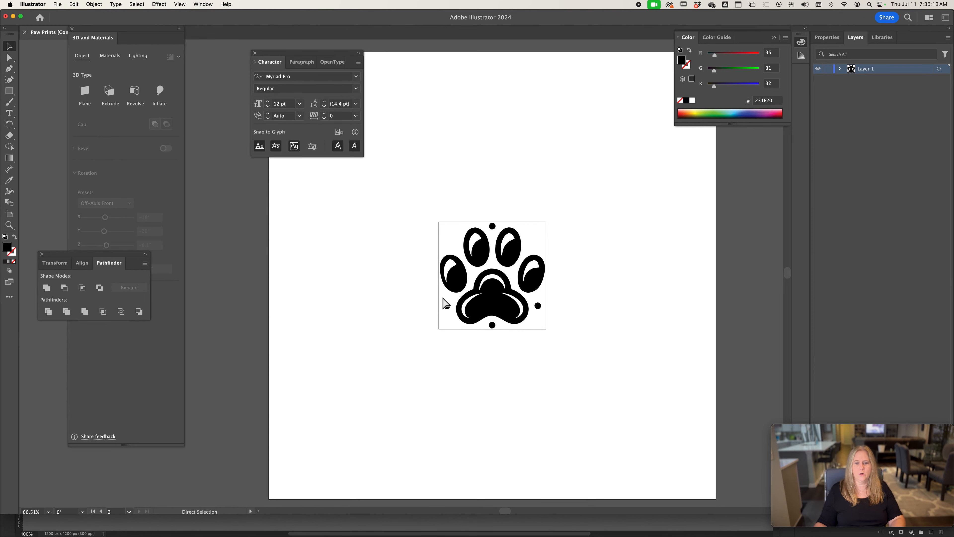
Switch to Finder and select the exported Paw Prints.svg file in the Training folder.
key(super+Tab)
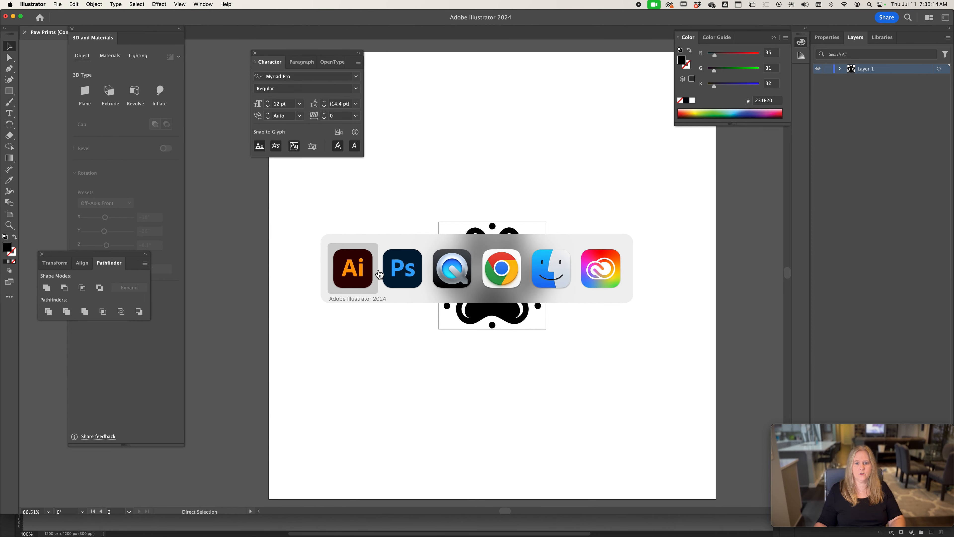
click(560, 269)
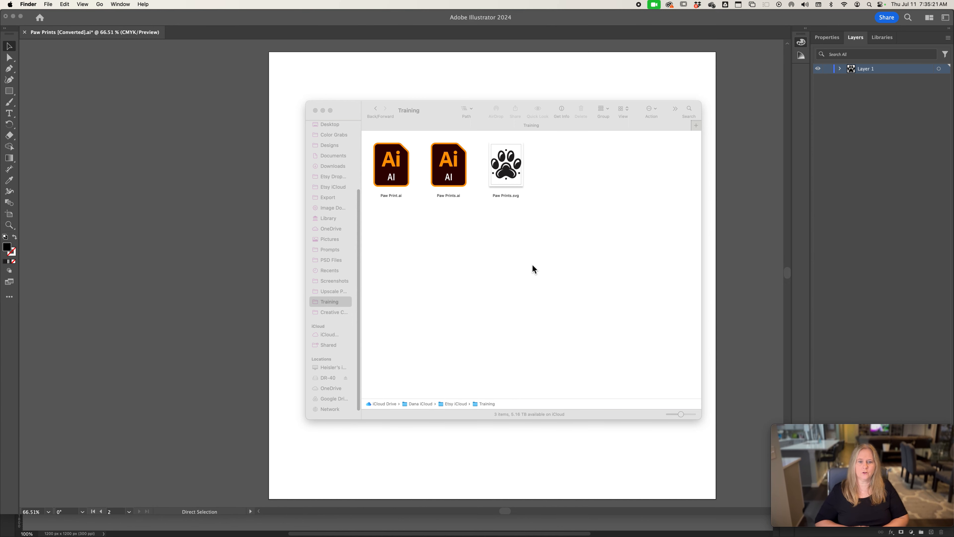
click(501, 177)
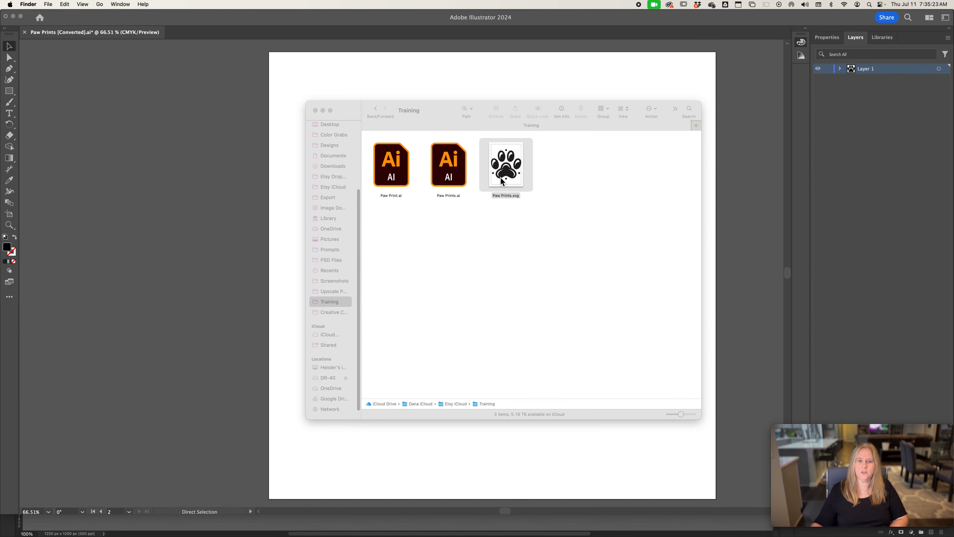